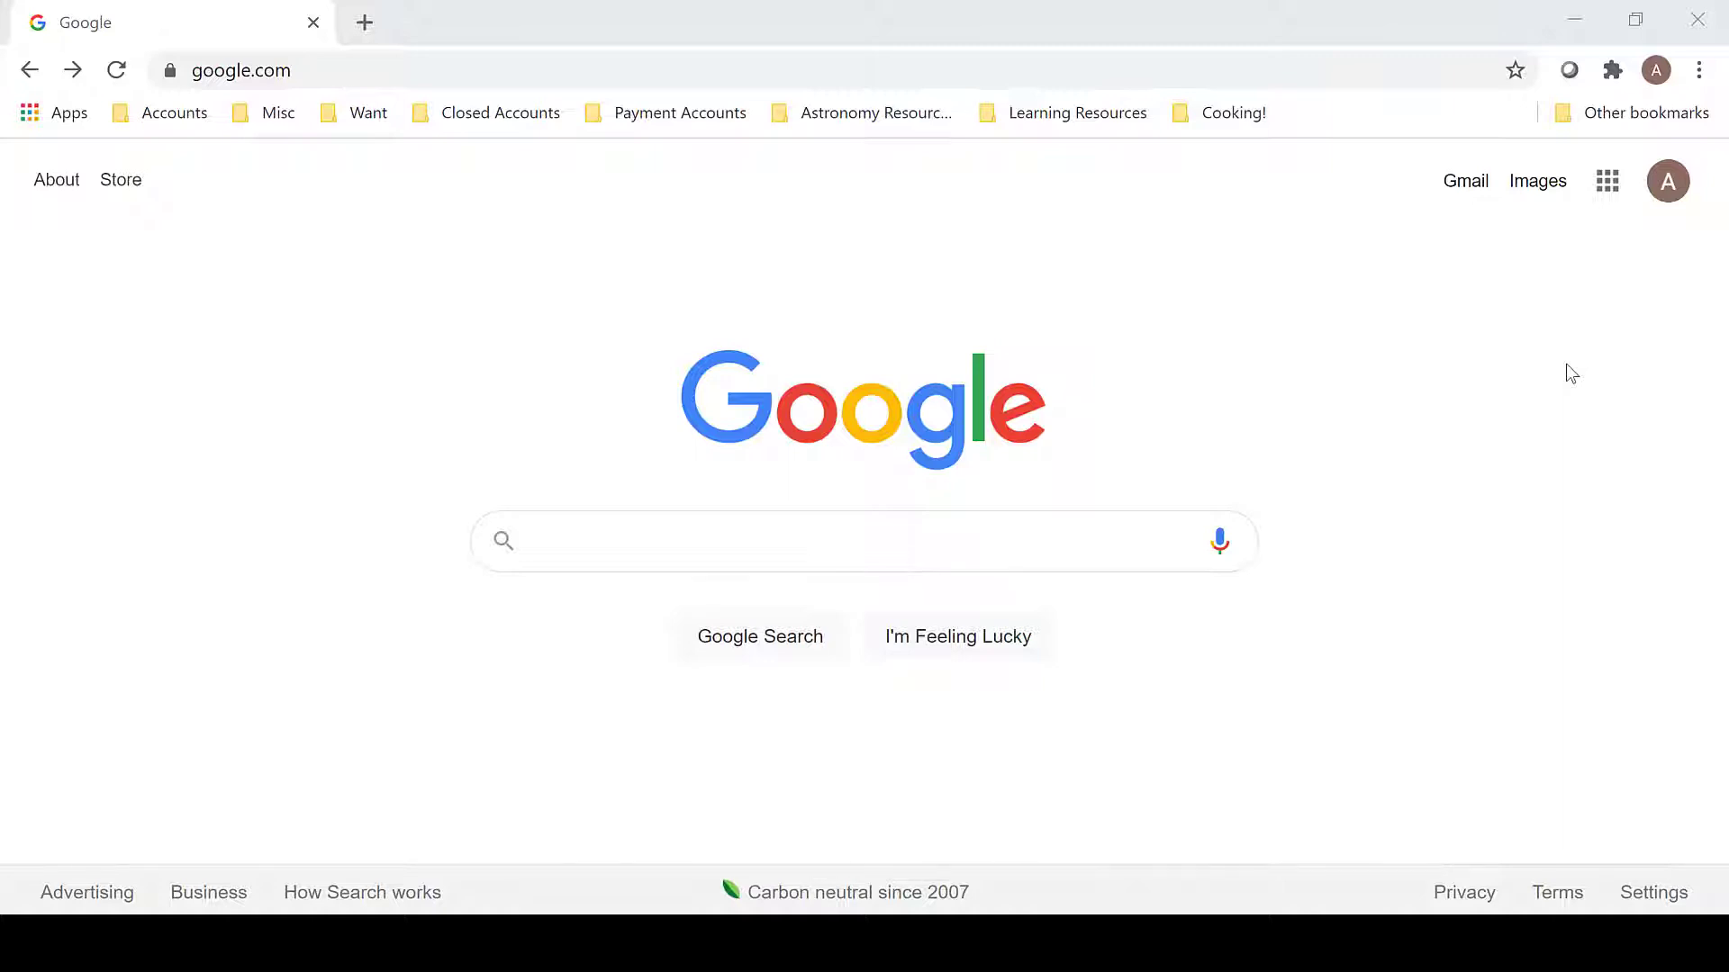
Search Google for 'hubble legacy archive' and open the 'Welcome to the Hubble Legacy Archive' result.
left_click(1014, 533)
type("hub")
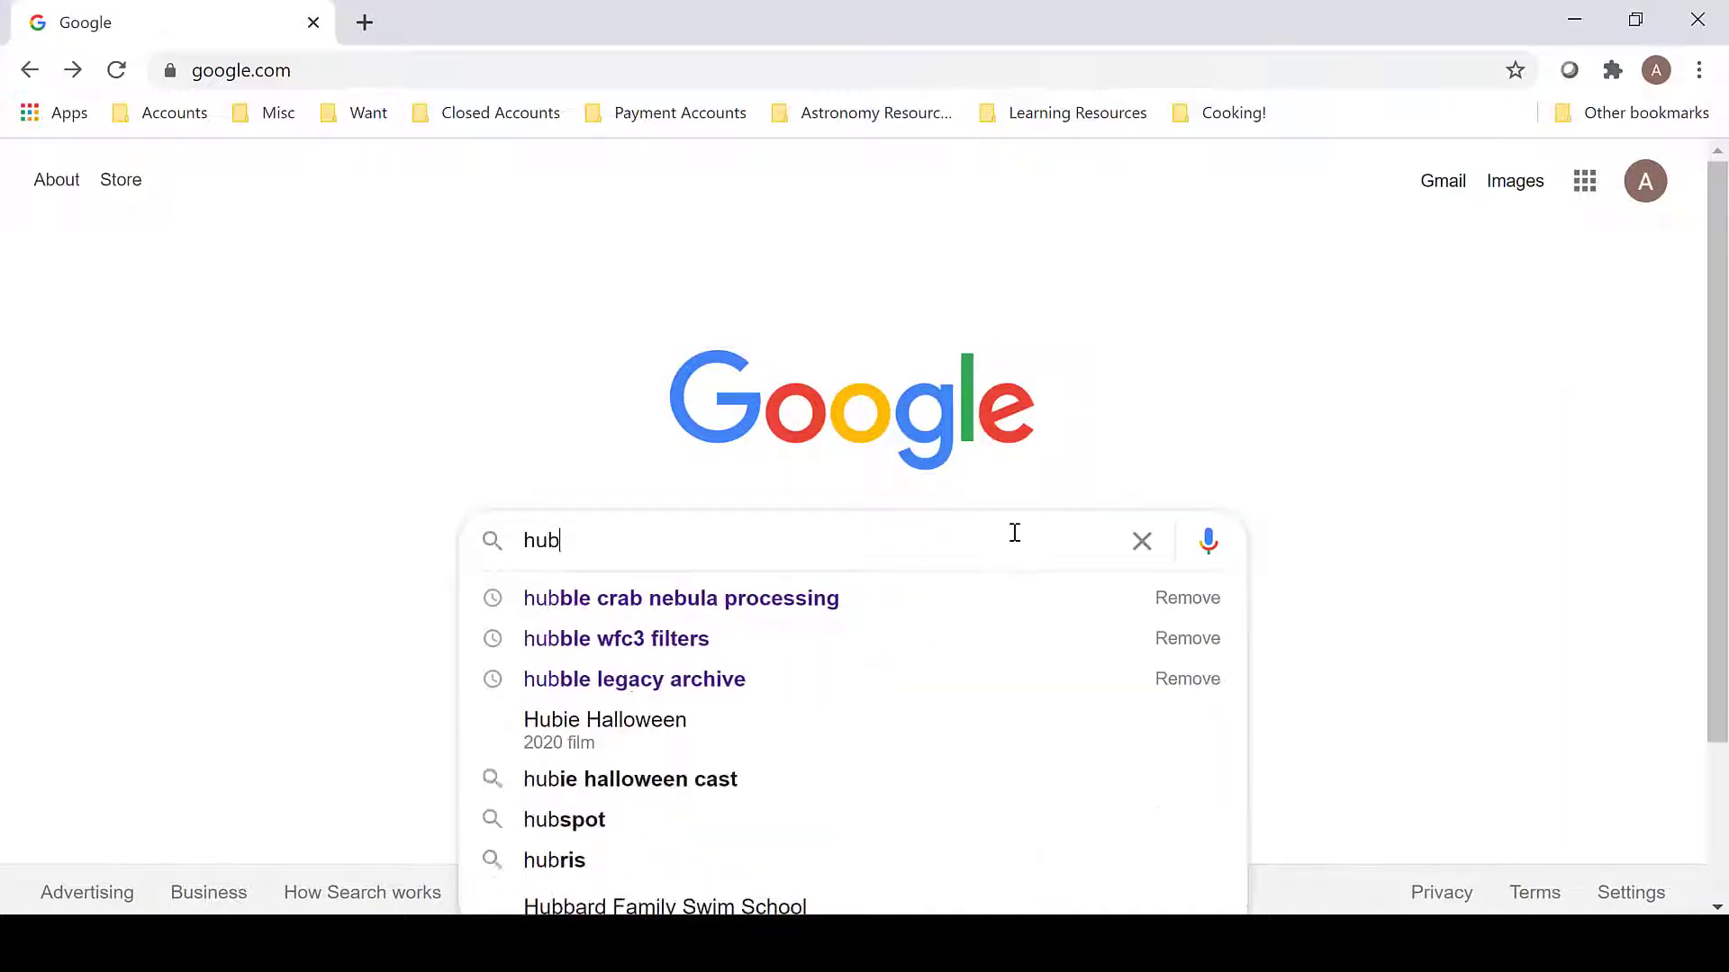
type("ble lega")
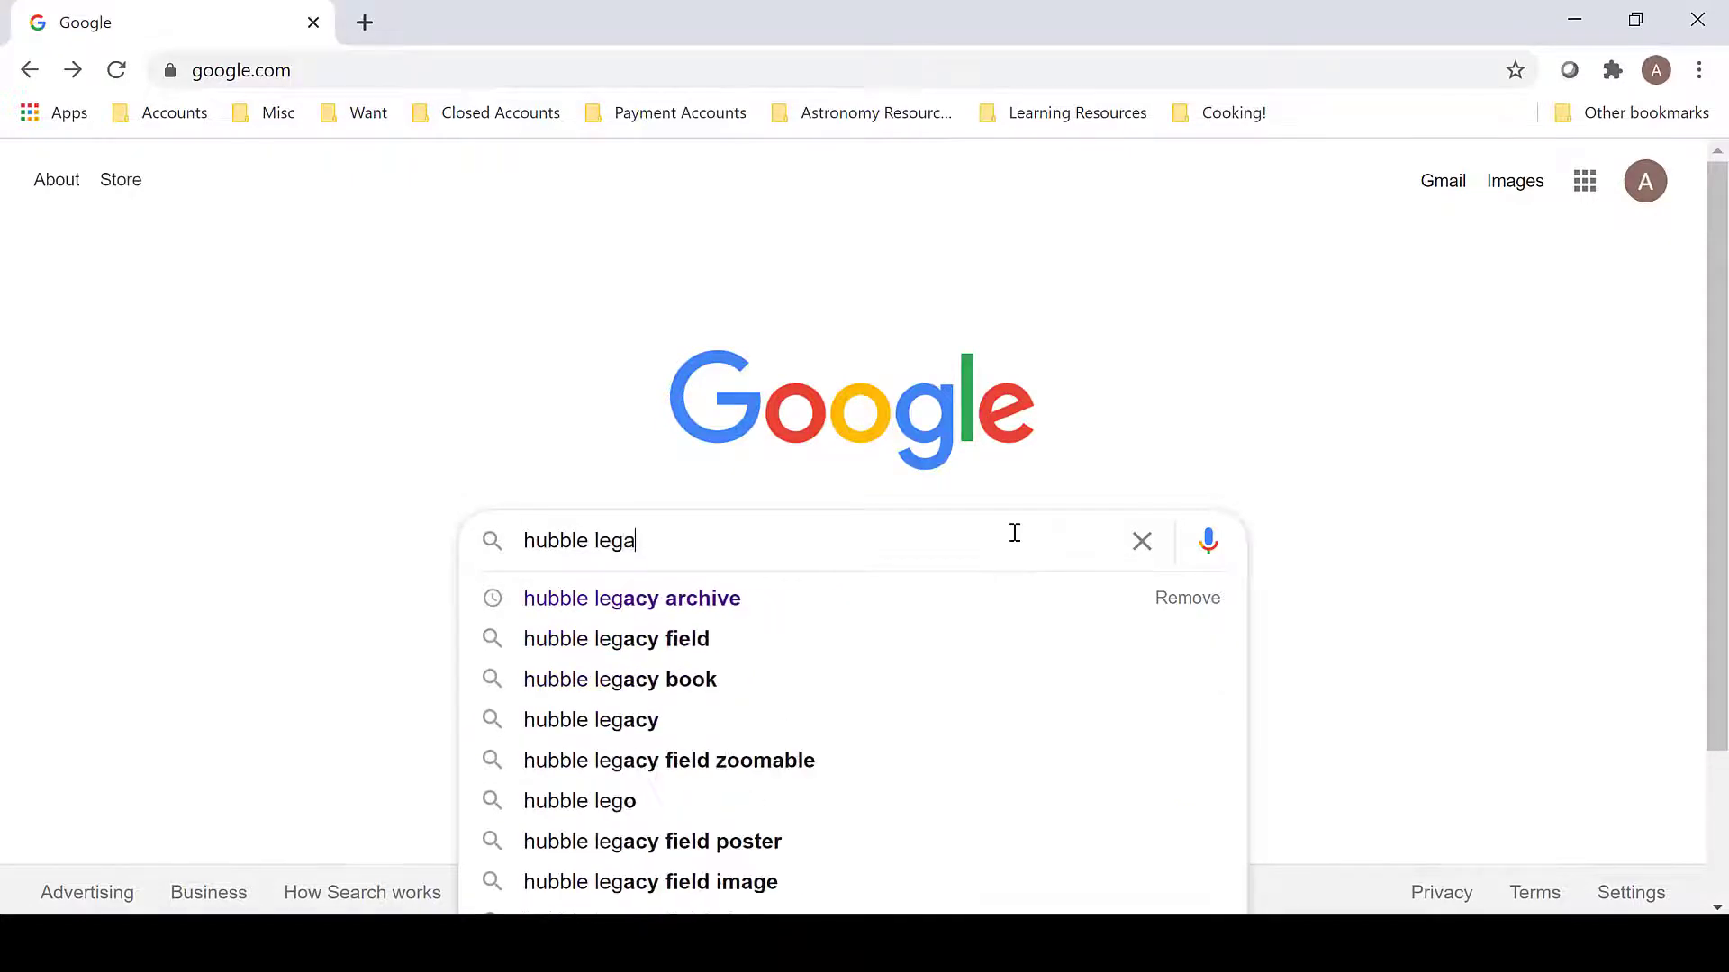
type("cy archi")
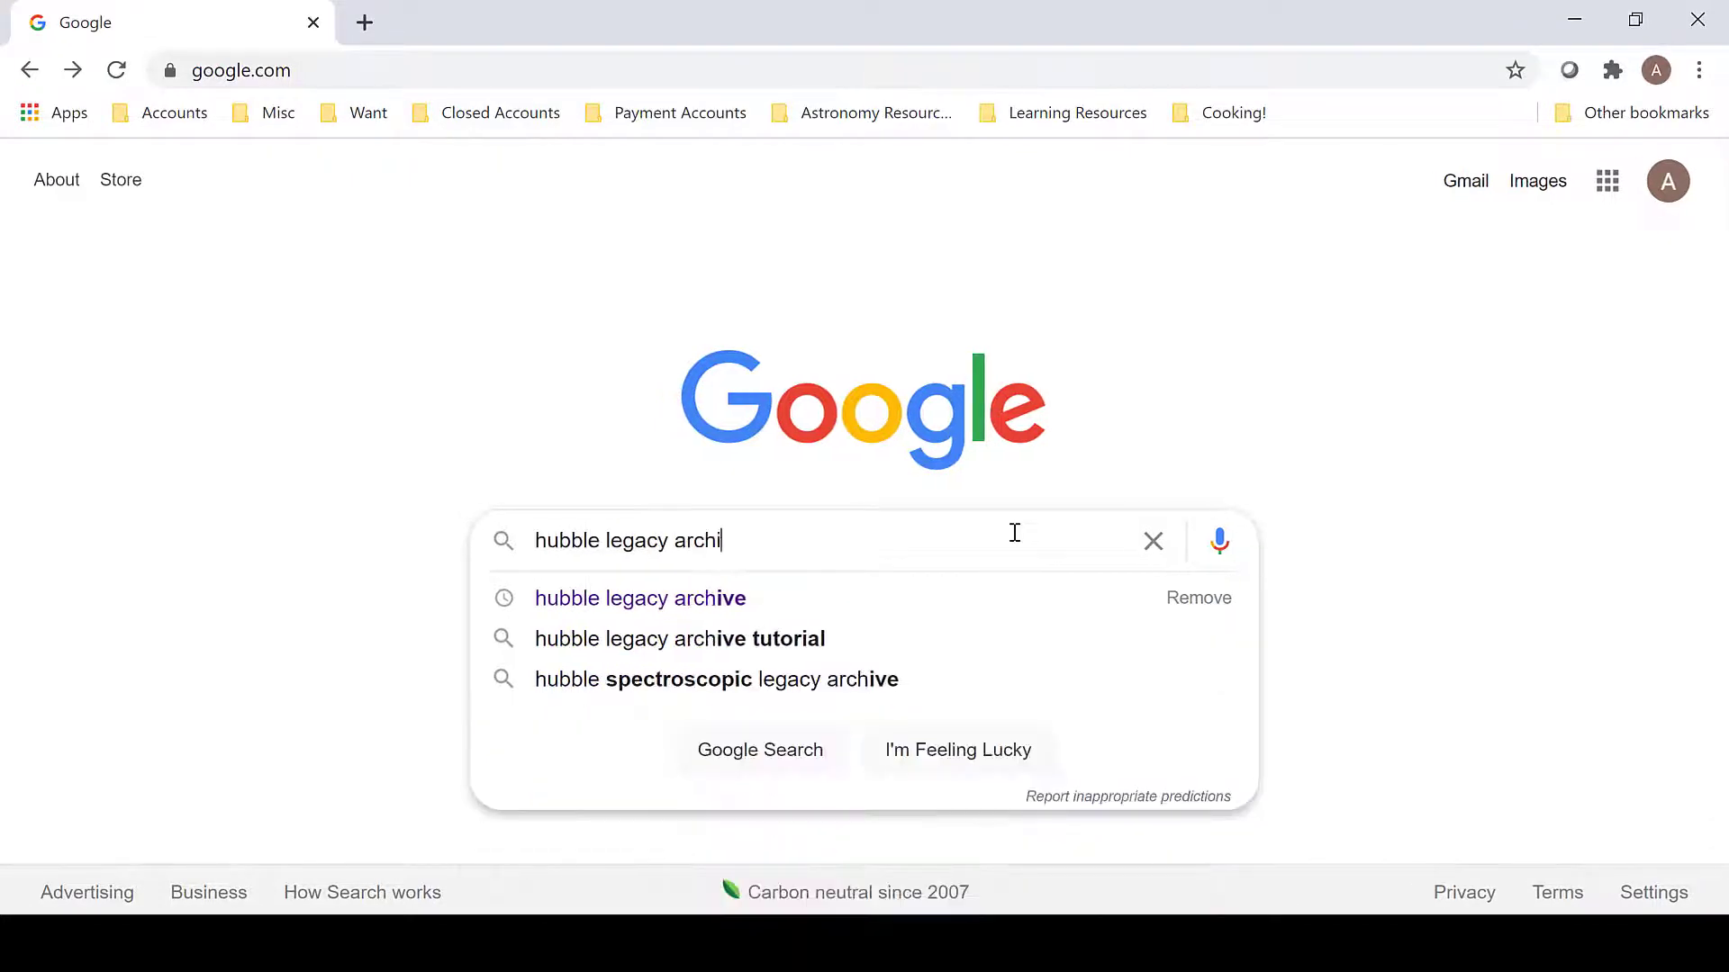
type("ve")
key("Return")
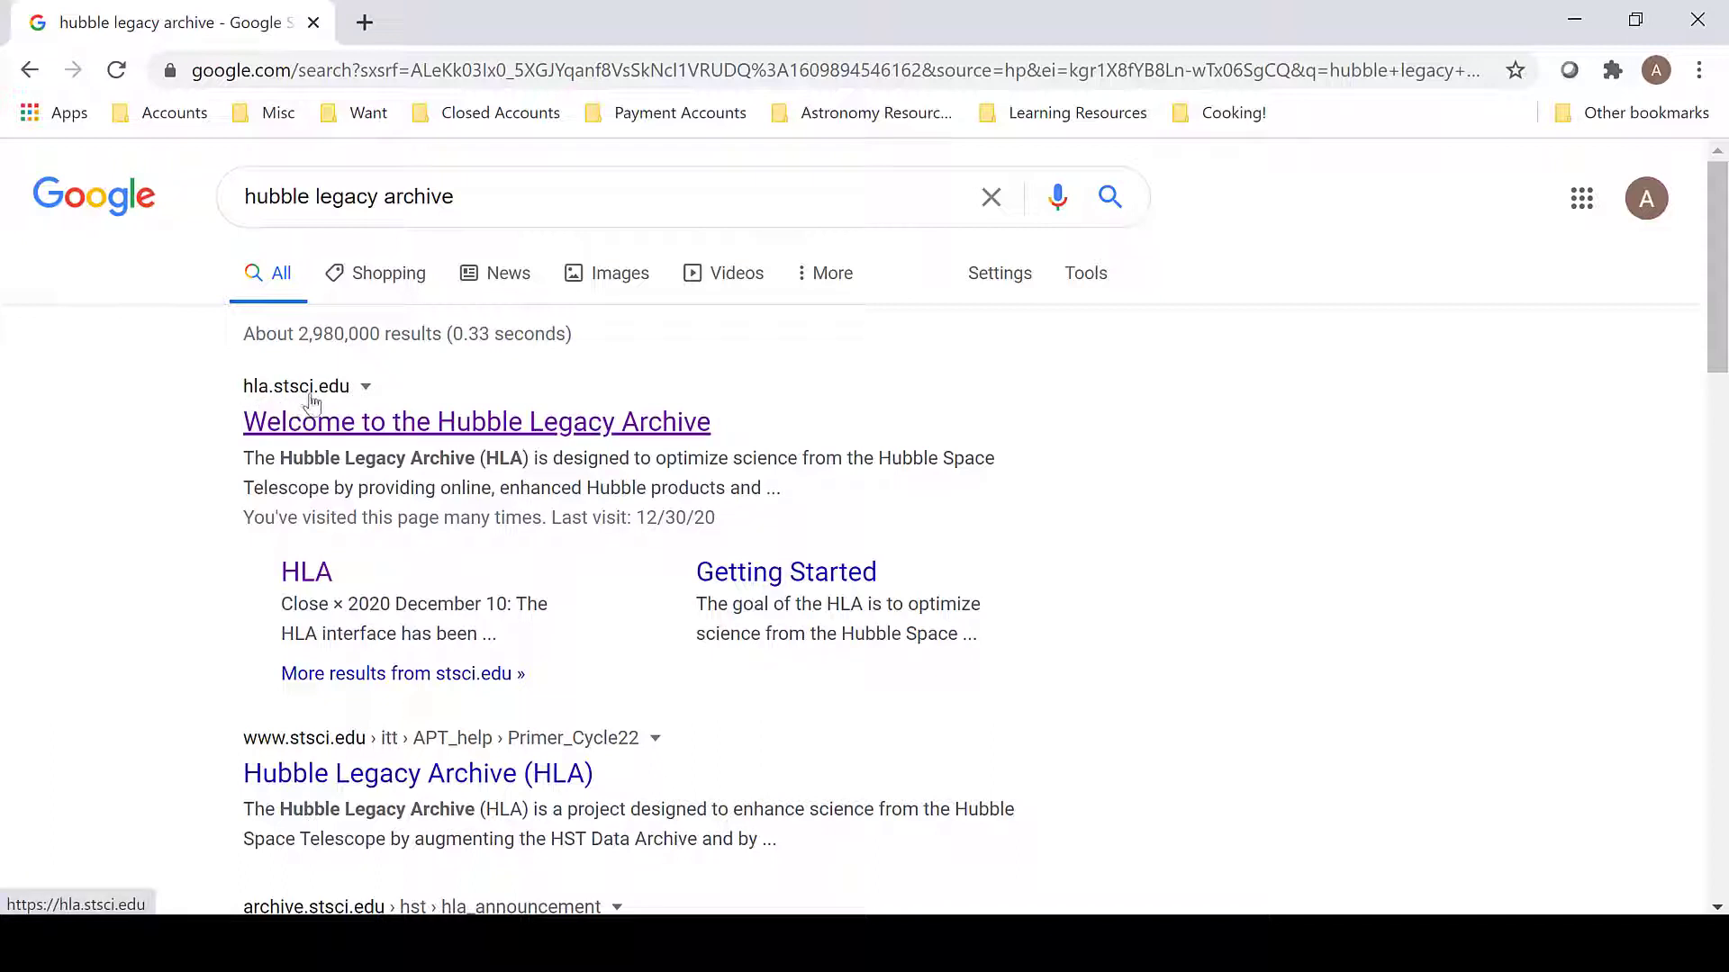
left_click(445, 420)
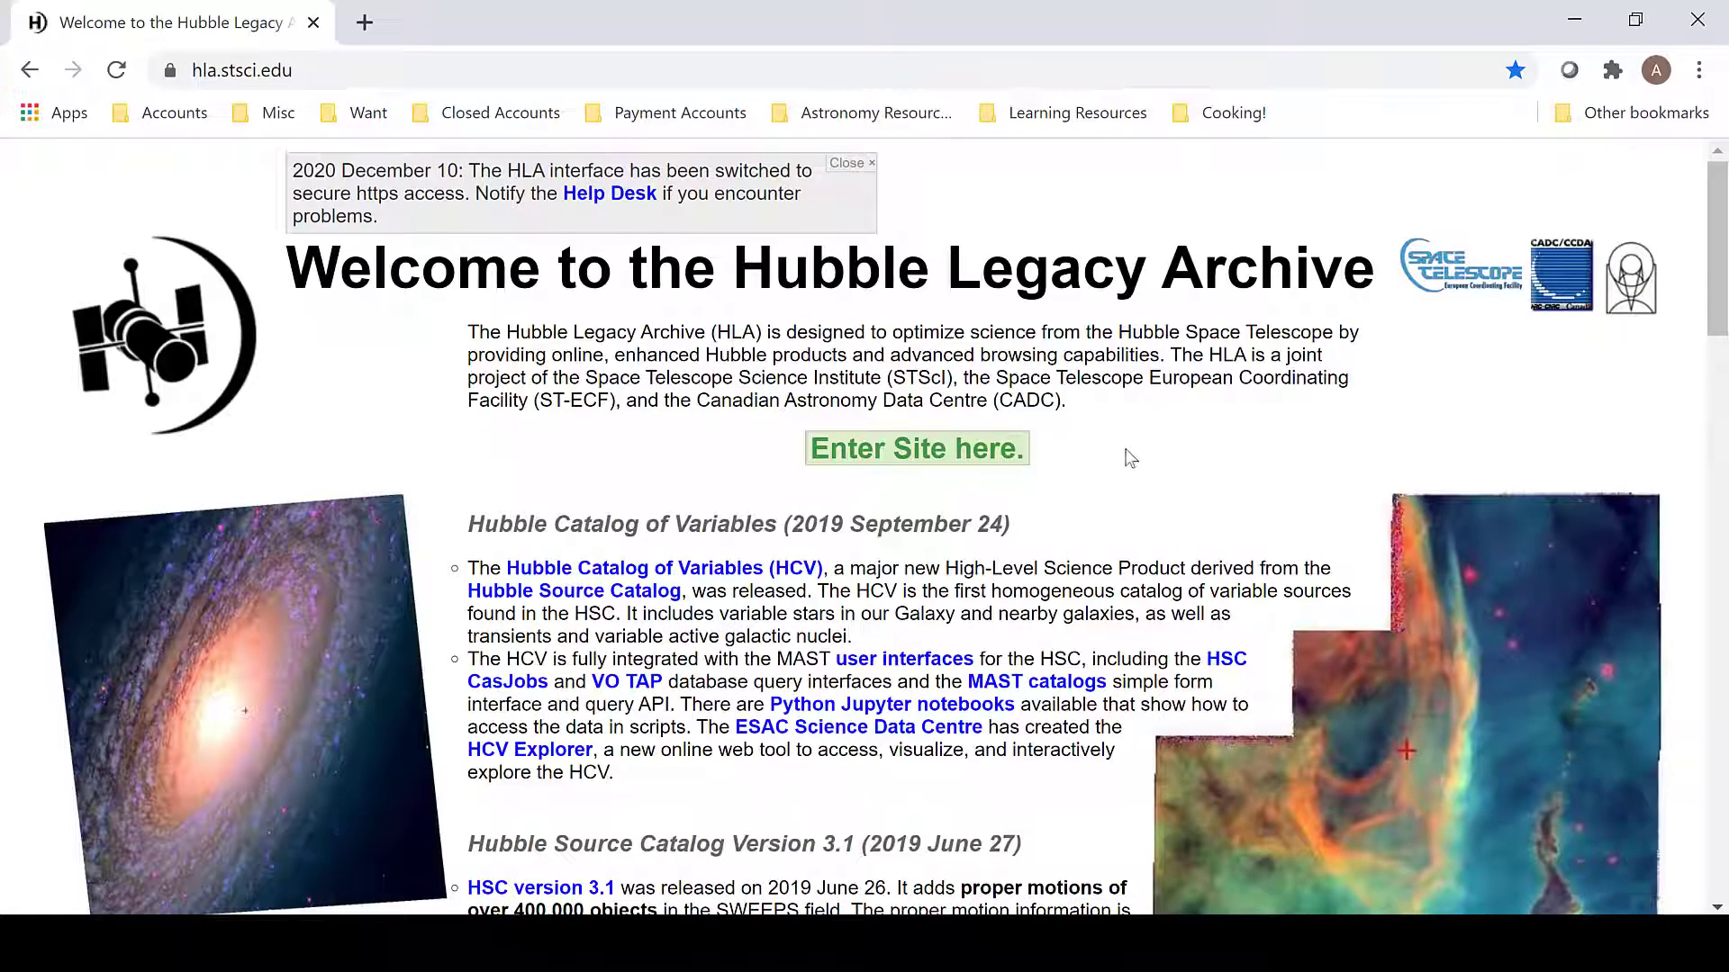
Enter the Hubble Legacy Archive site from its welcome page.
left_click(947, 468)
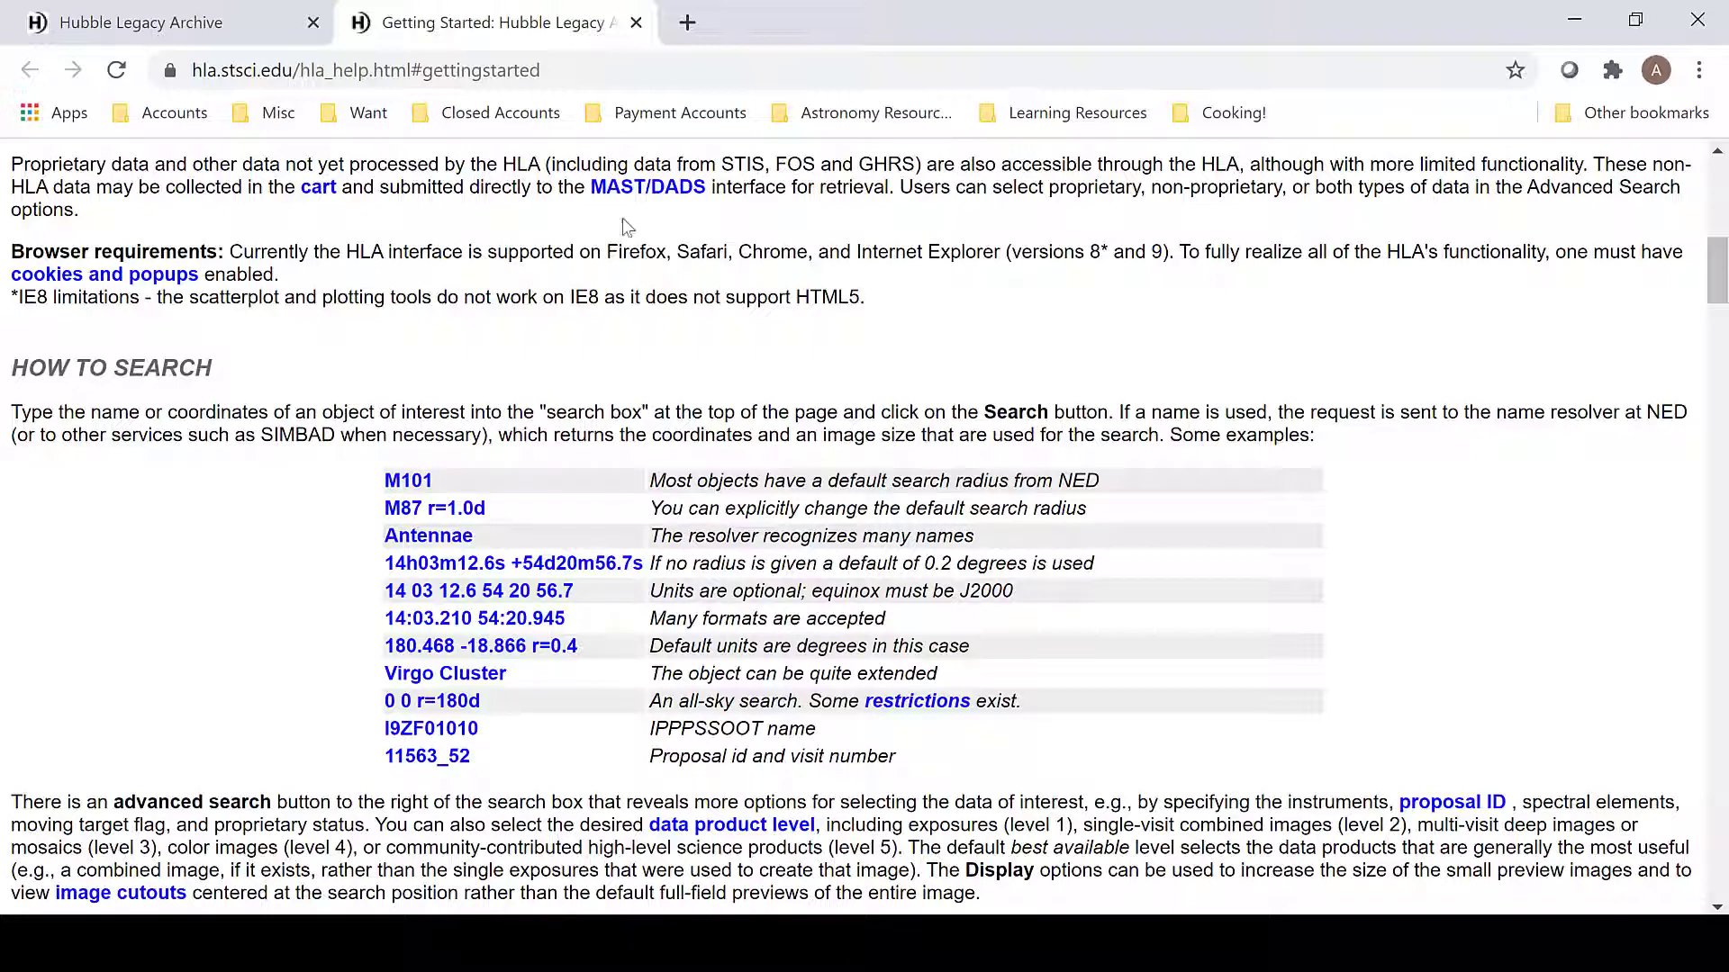
Close the Getting Started help page and search the archive for NGC 4038.
left_click(636, 24)
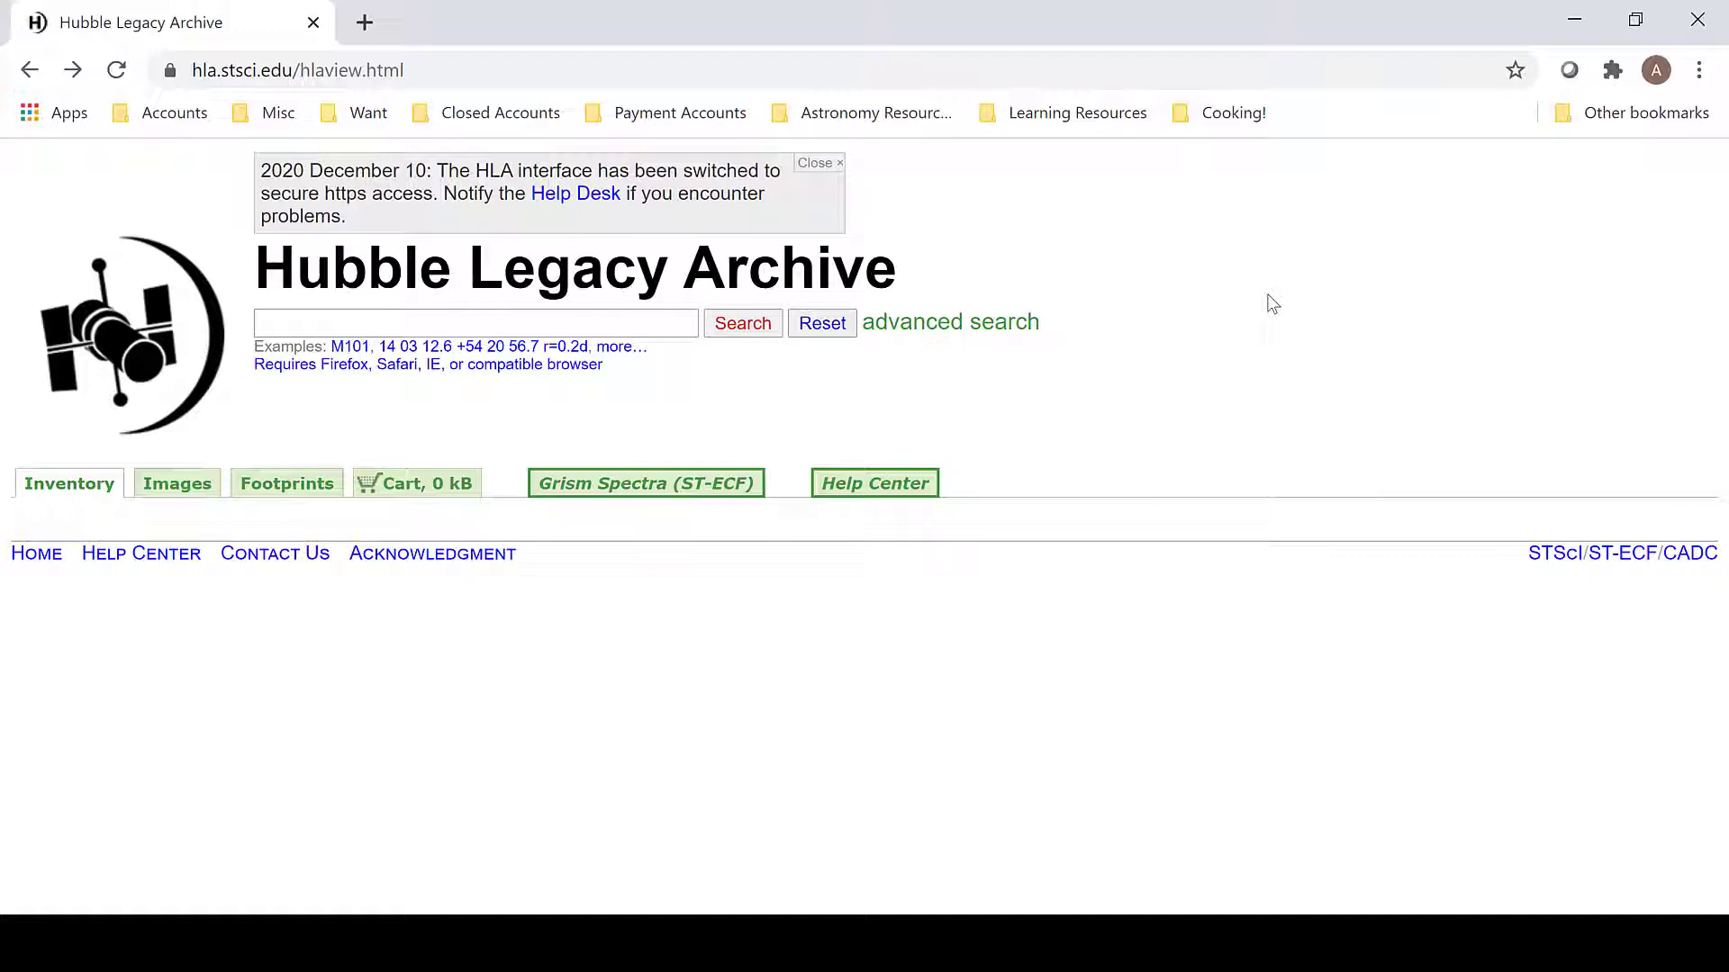
left_click(561, 322)
type("NGC 4038")
key("Return")
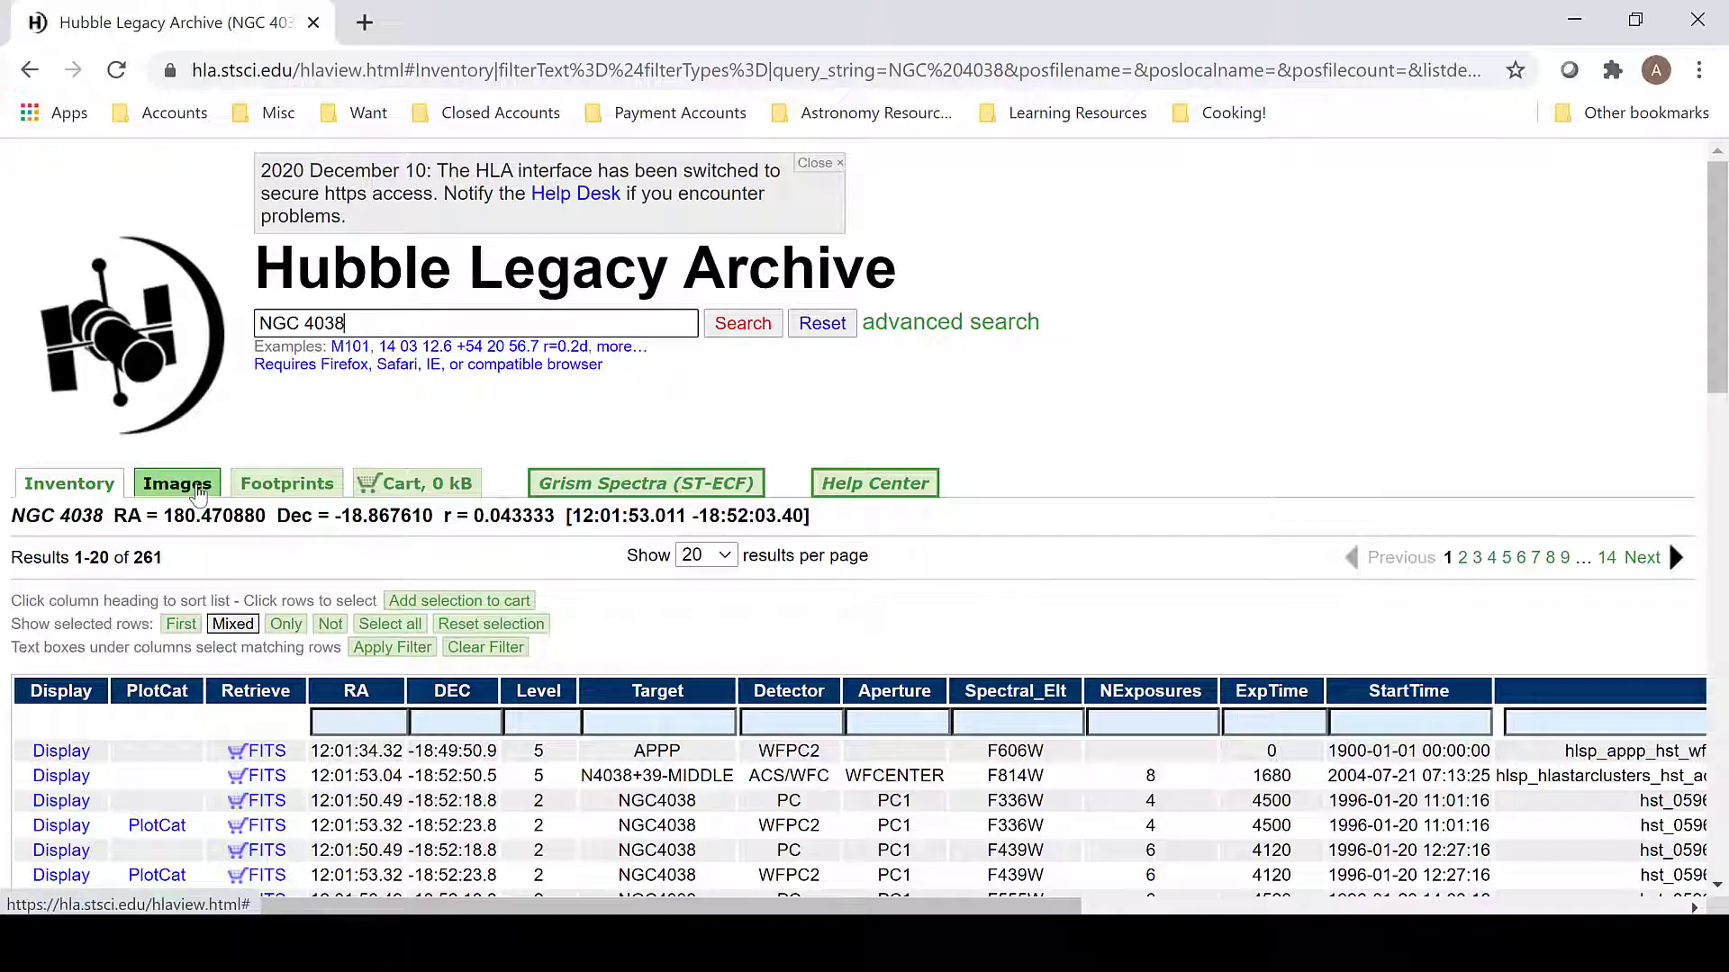
Show the NGC 4038 results as image previews at 100 results per page.
left_click(198, 492)
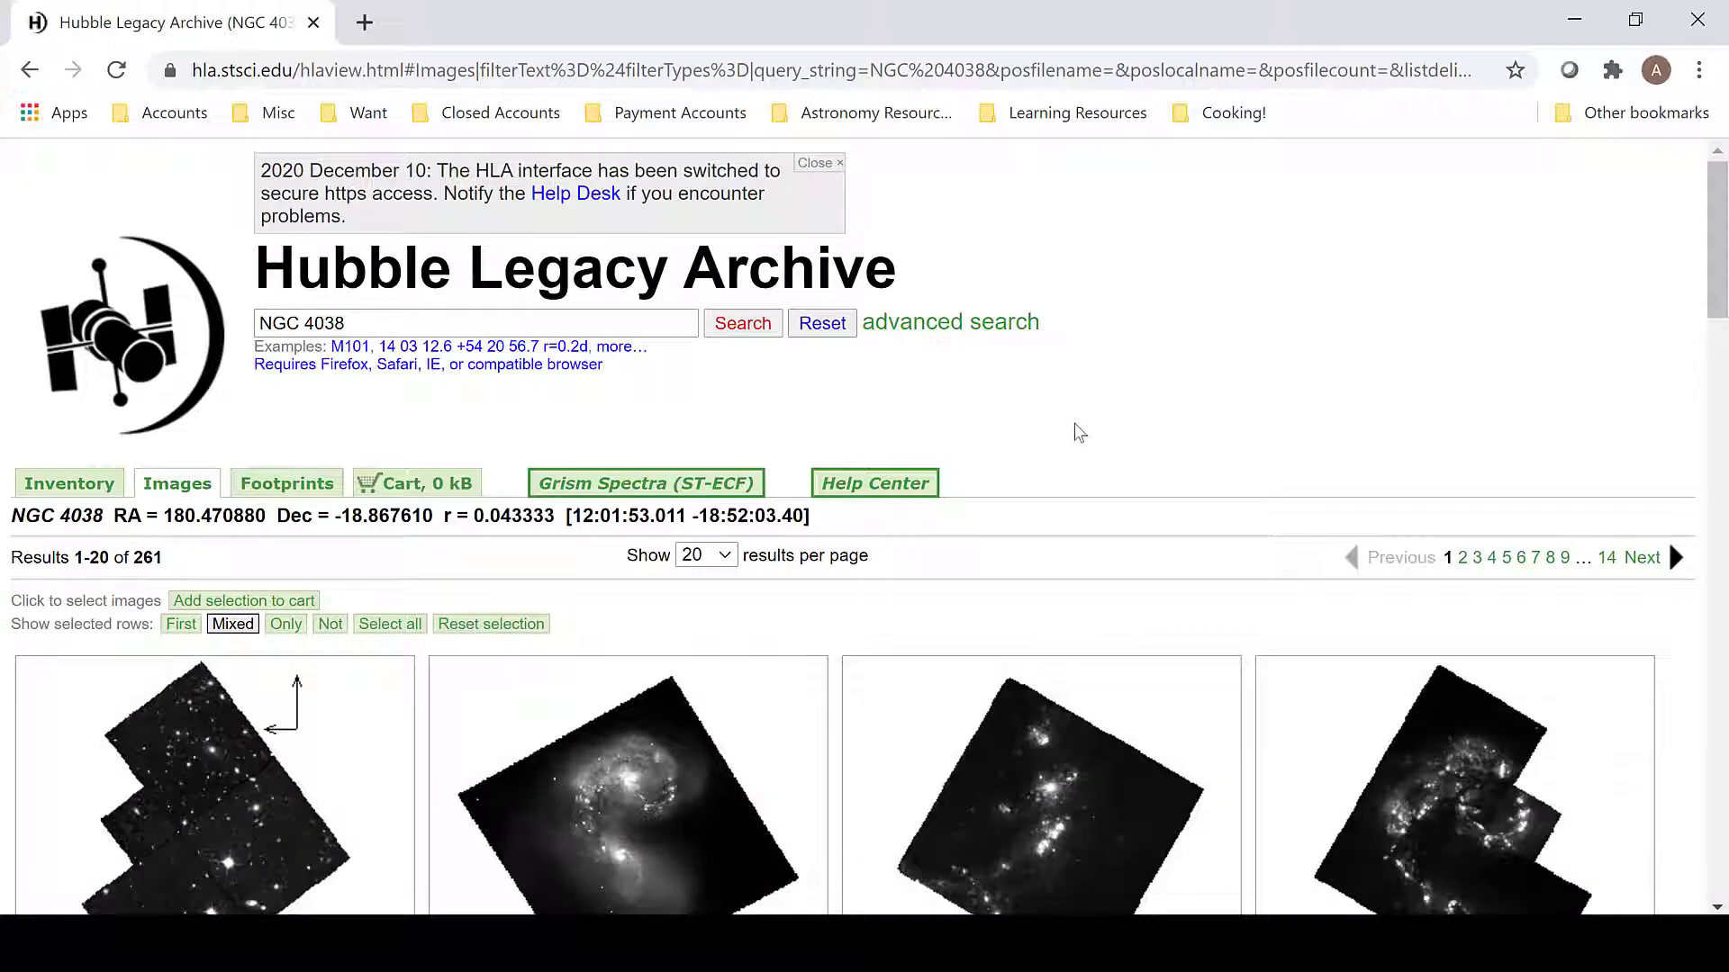
left_click(725, 558)
left_click(711, 718)
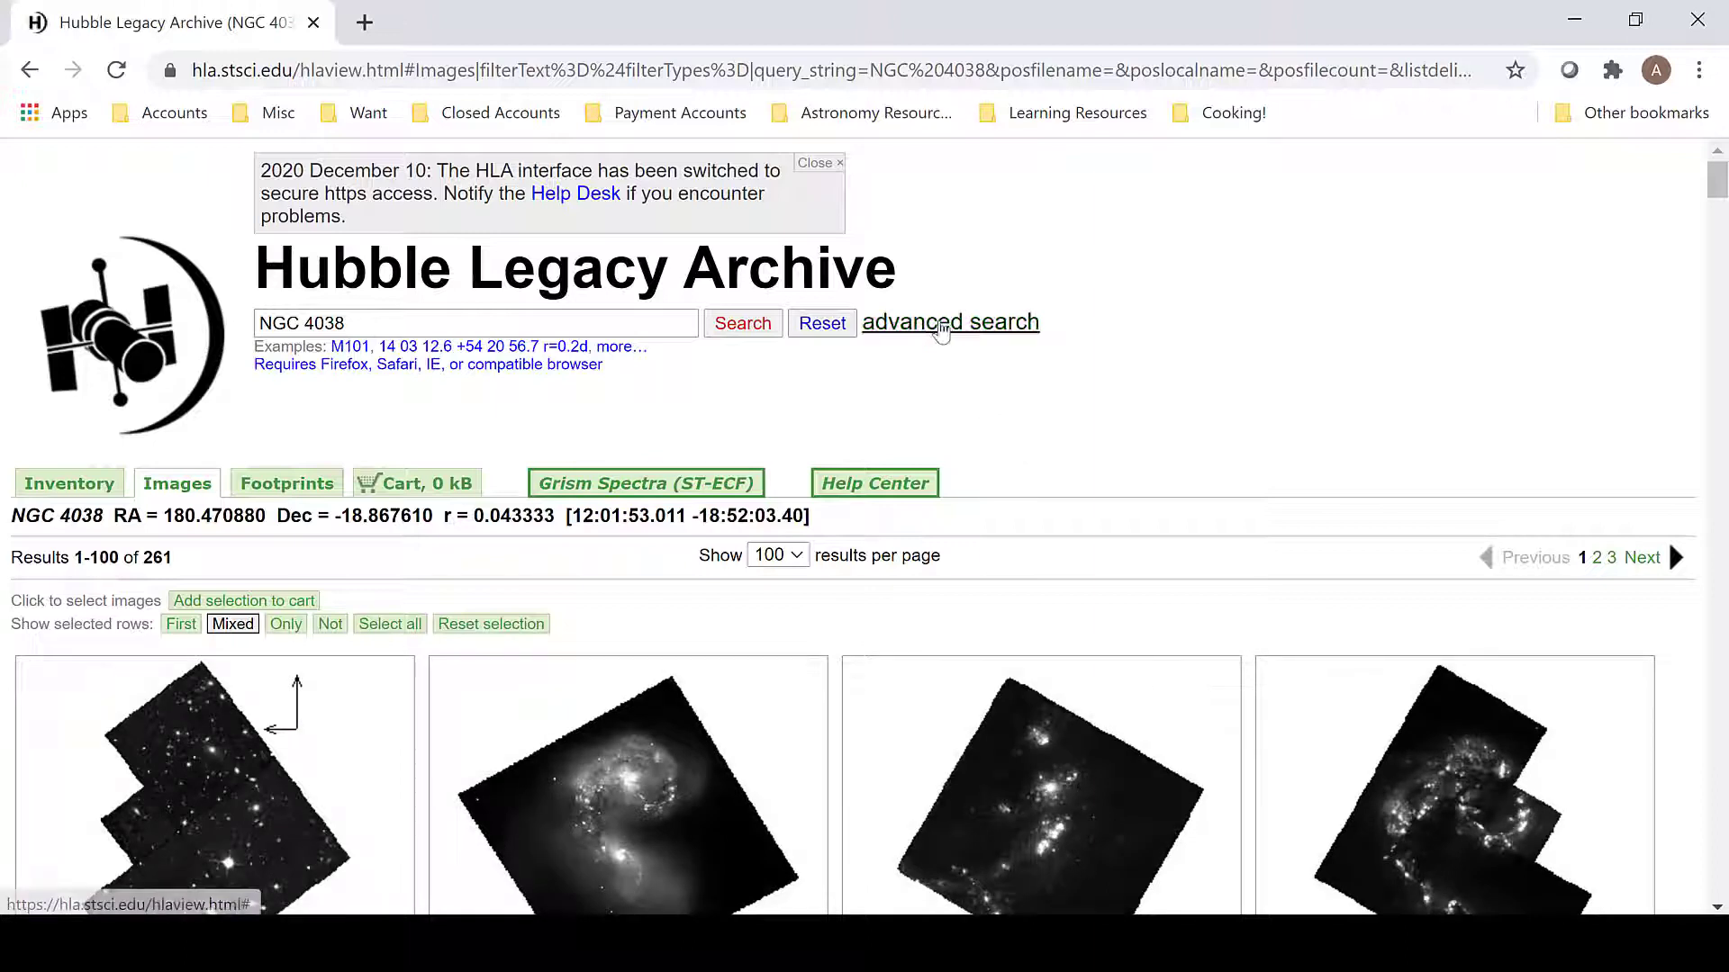
Restrict the advanced search instruments to ACS only and rerun the search.
left_click(939, 325)
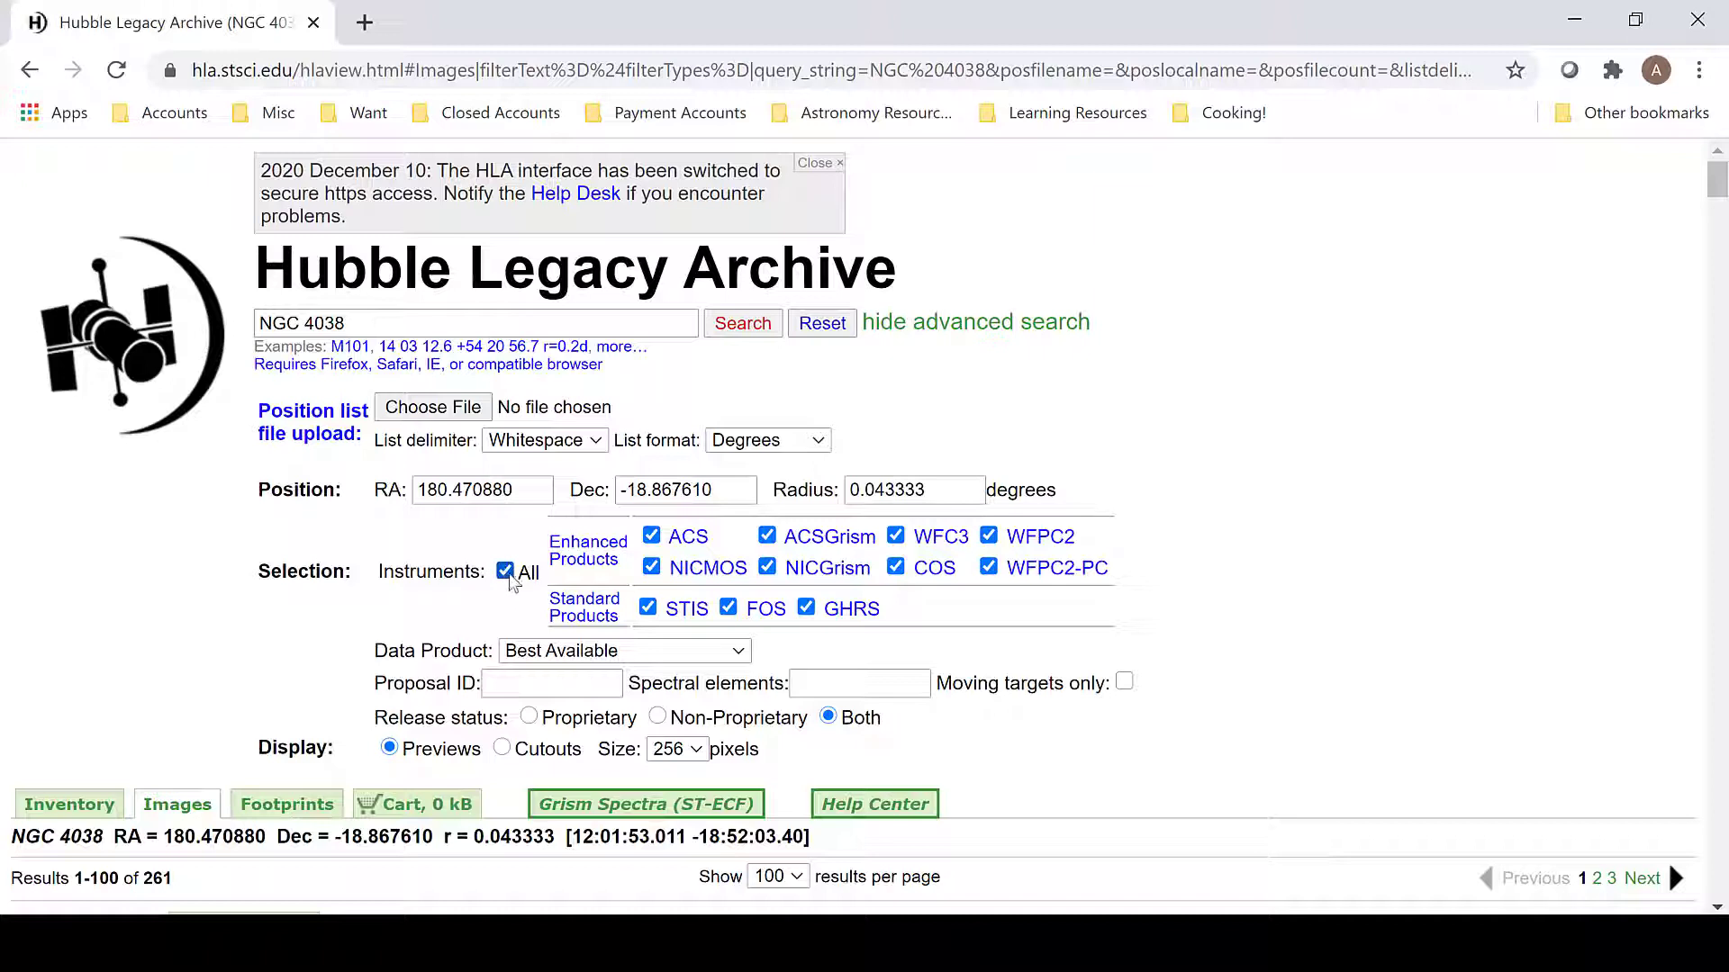
left_click(507, 574)
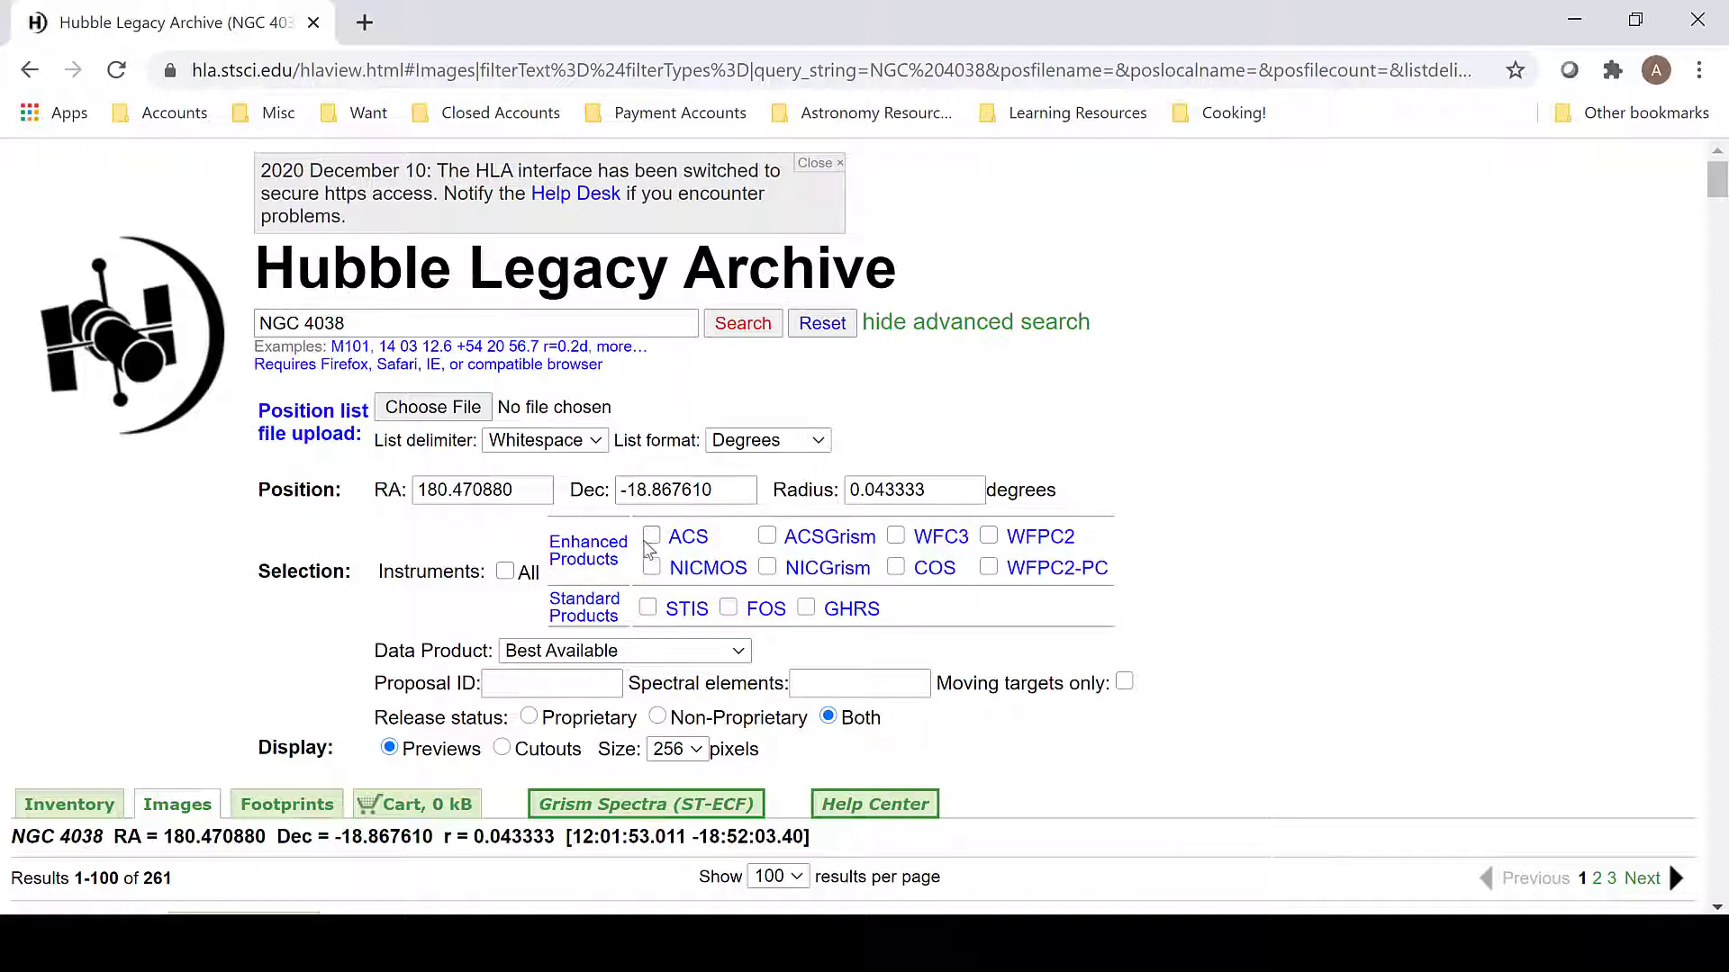
left_click(650, 540)
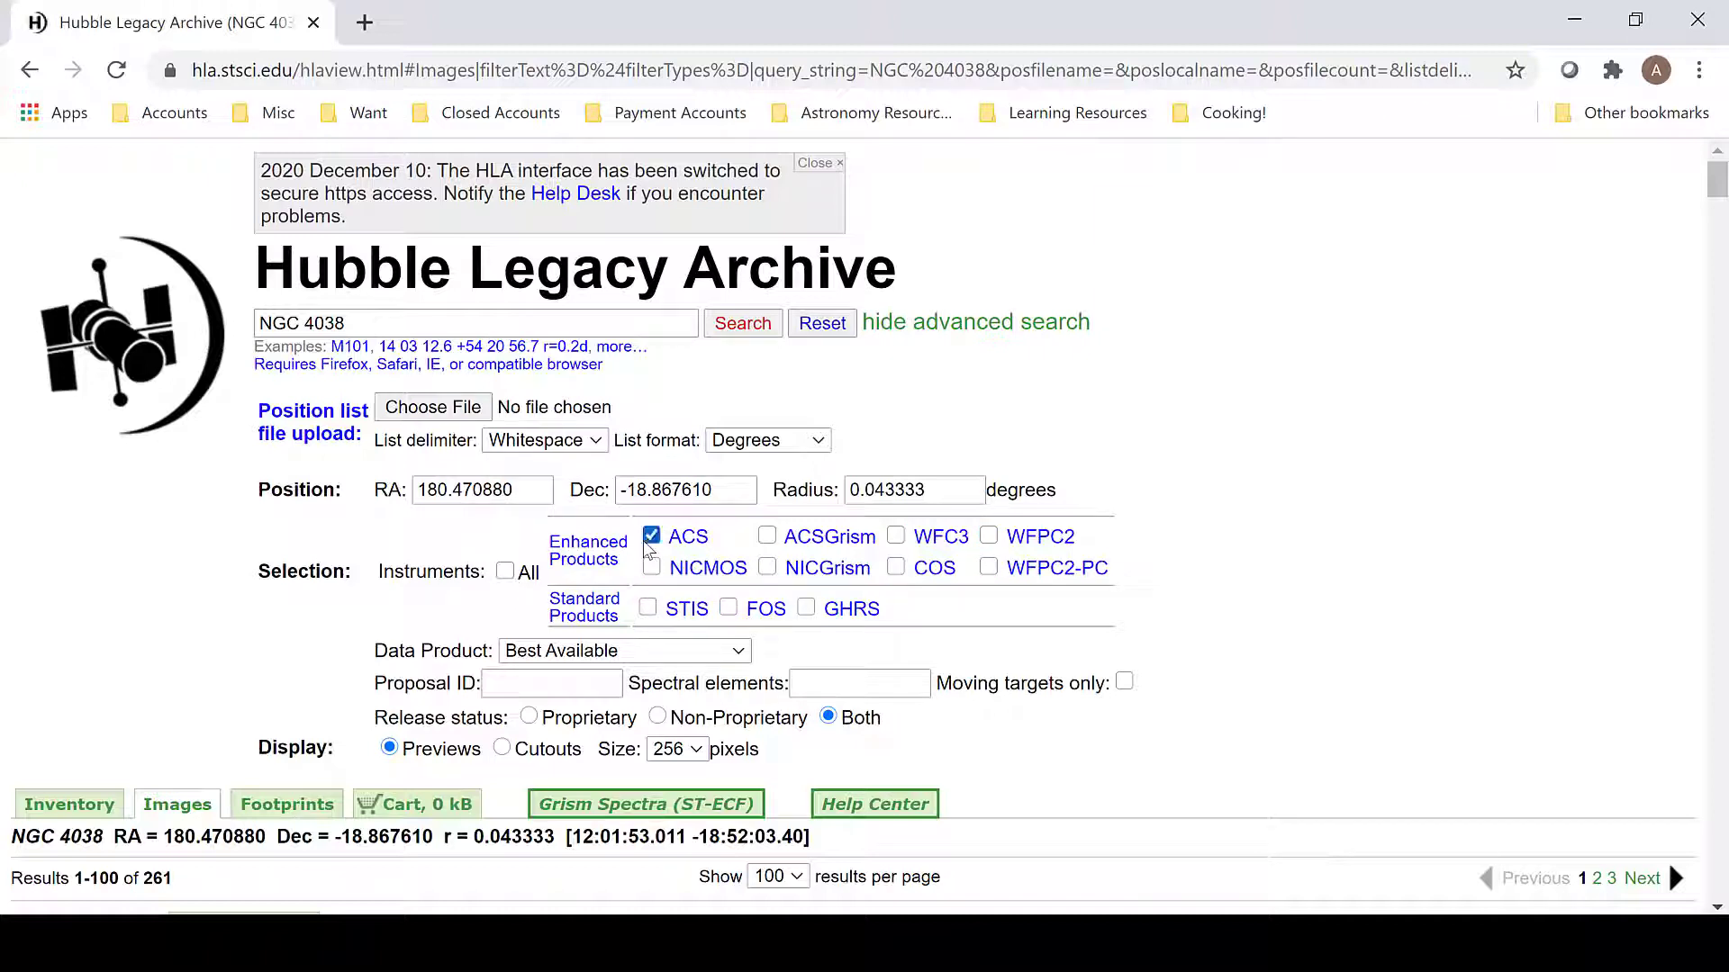
left_click(744, 325)
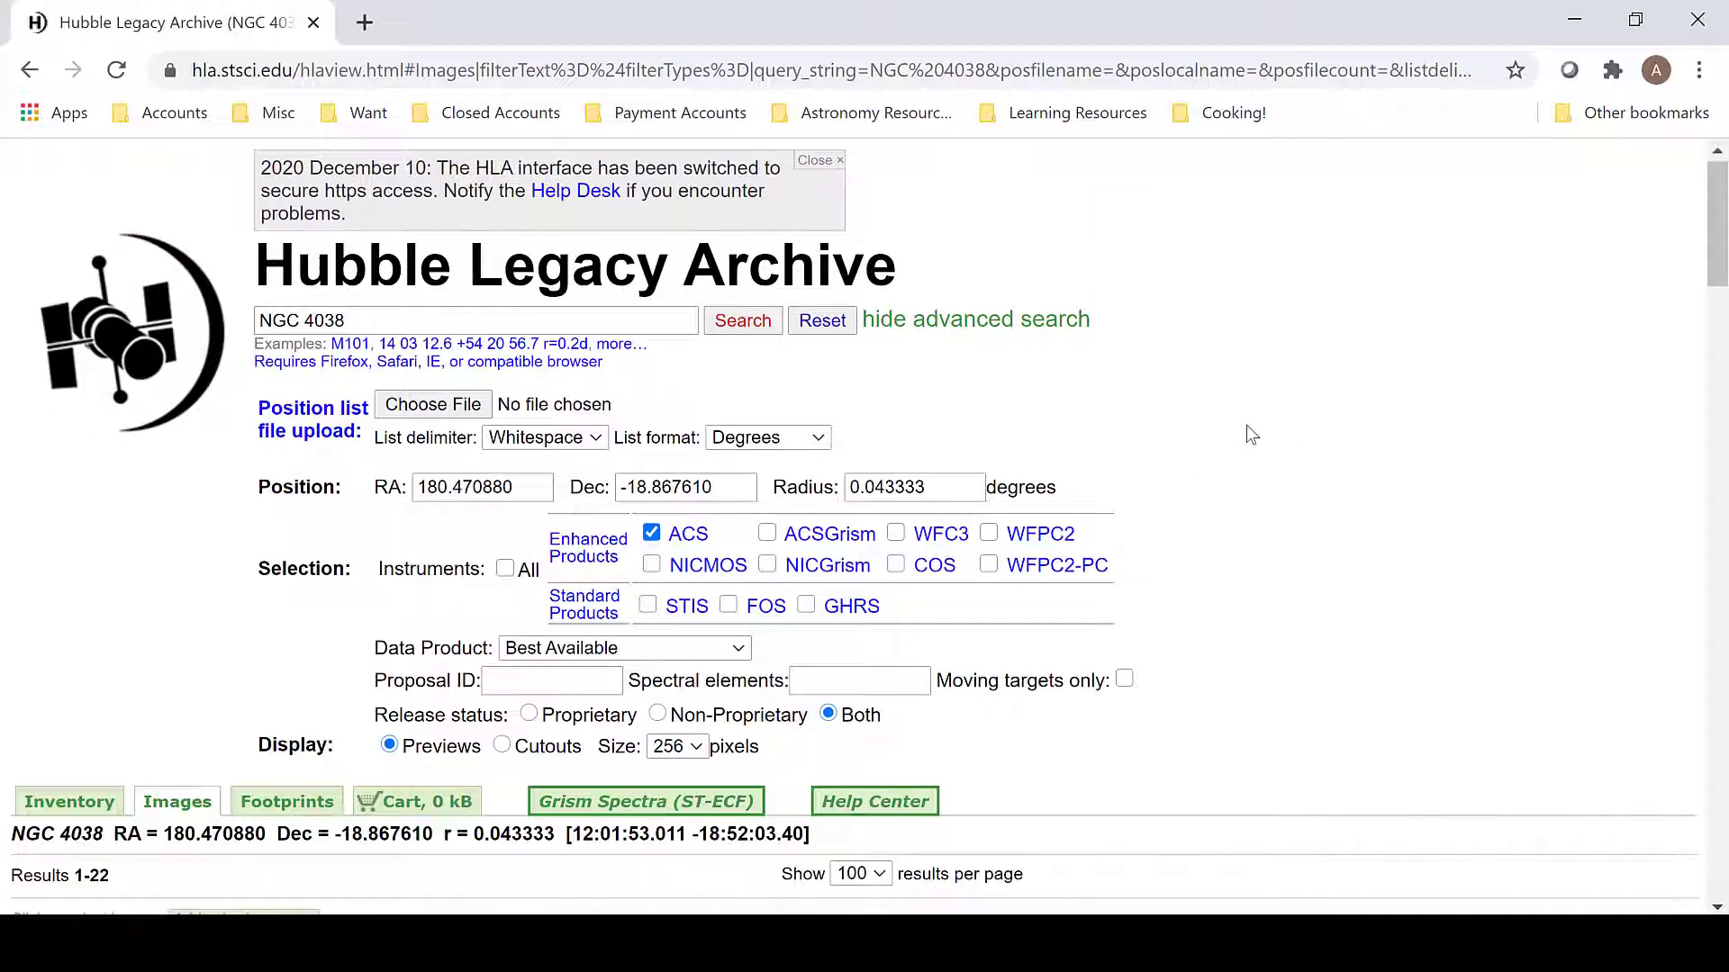
Scroll to the N4038+39-MIDDLE ACS/WFC row with F435W, F550M, F658N and F814W images.
scroll(1250, 434, "down", 6)
scroll(1250, 434, "down", 11)
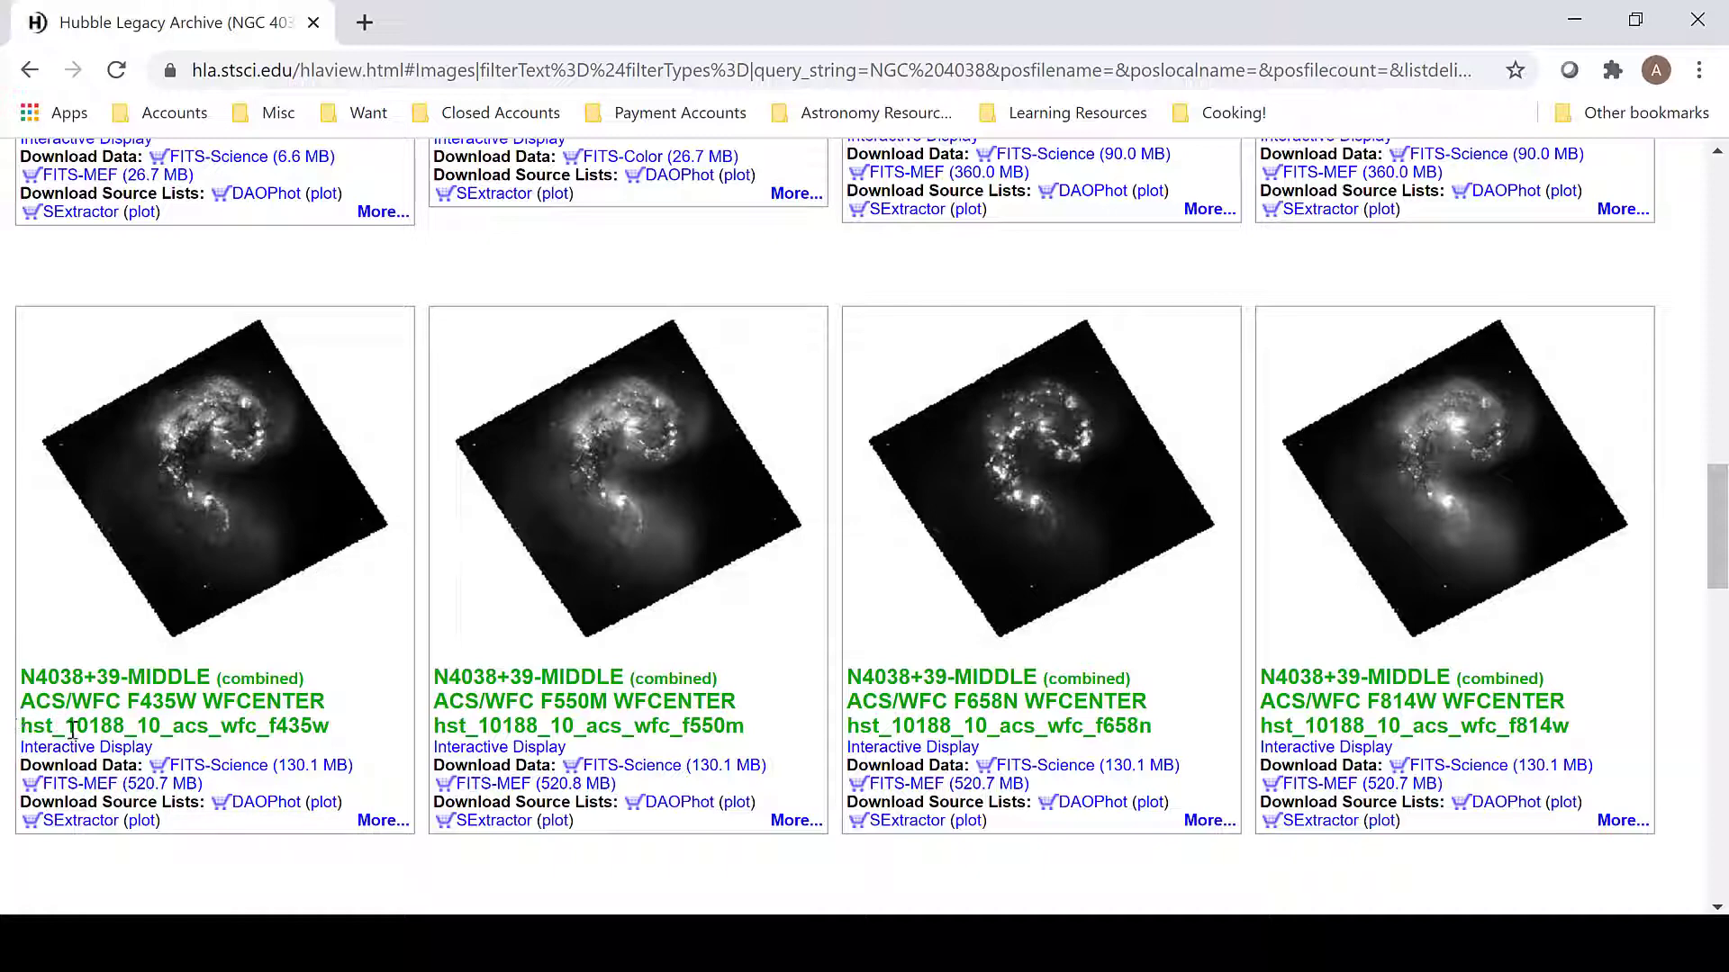
left_click_drag(69, 722, 125, 726)
left_click(389, 743)
left_click_drag(1720, 491, 1721, 599)
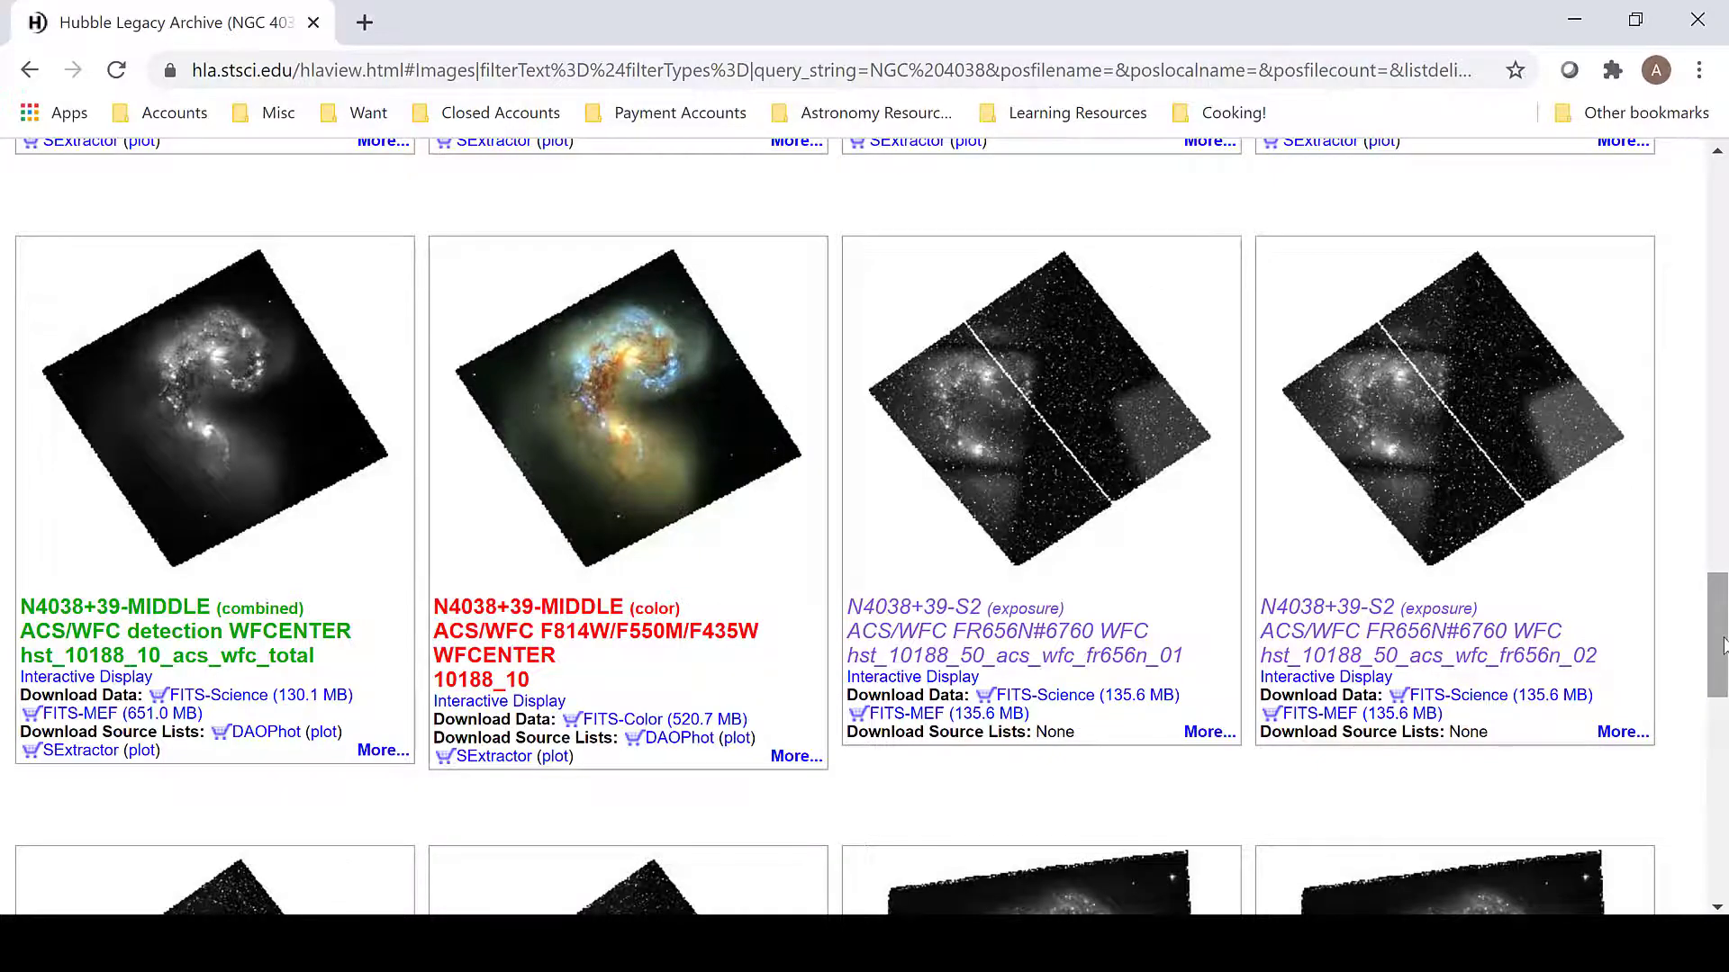
left_click_drag(1721, 644, 1711, 549)
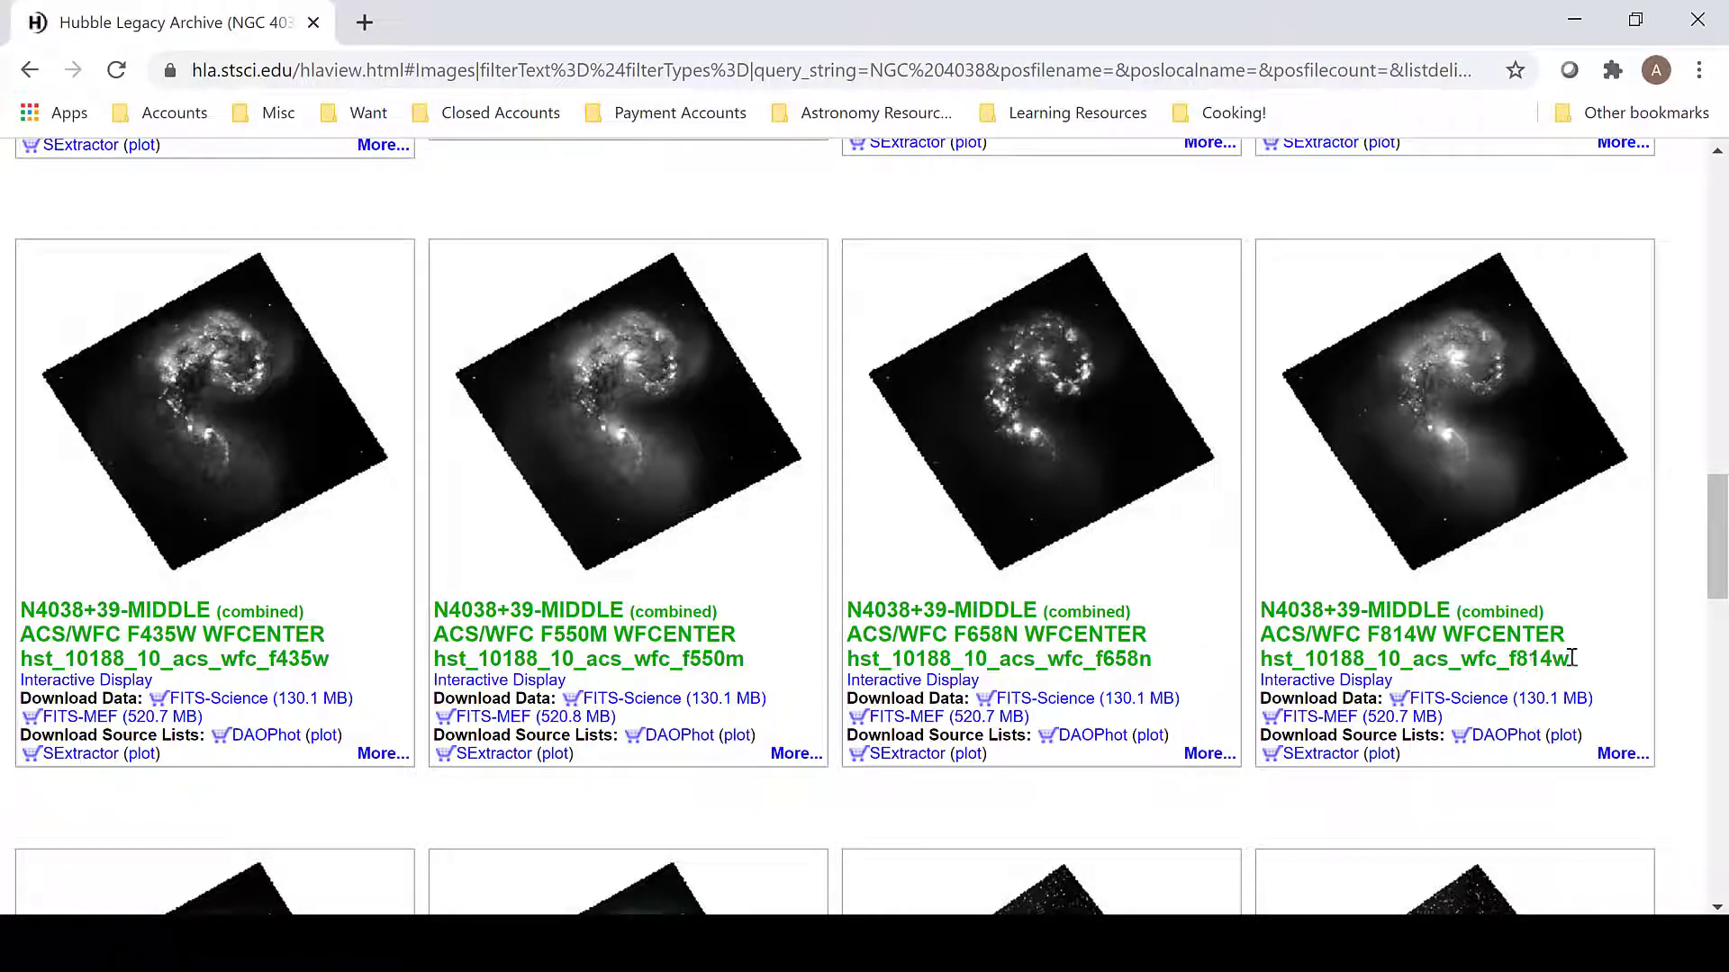
scroll(1571, 658, "up", 1)
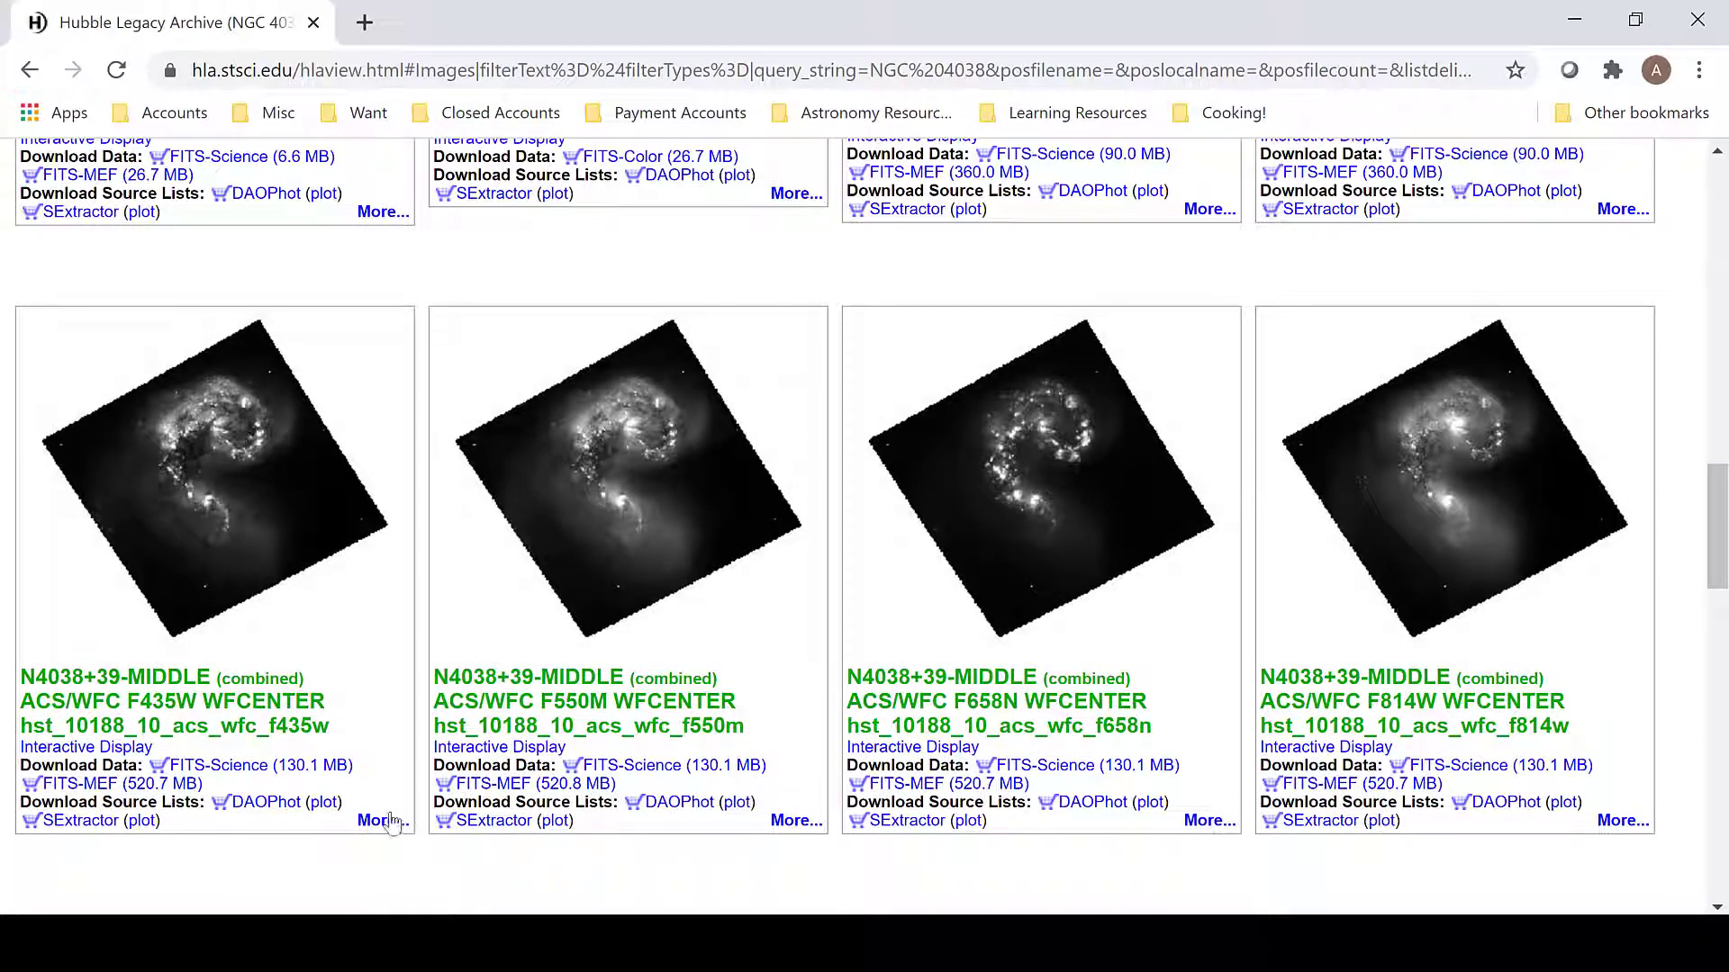
Add the F435W, F550M, F658N and F814W FITS-Science files to the cart.
left_click(309, 767)
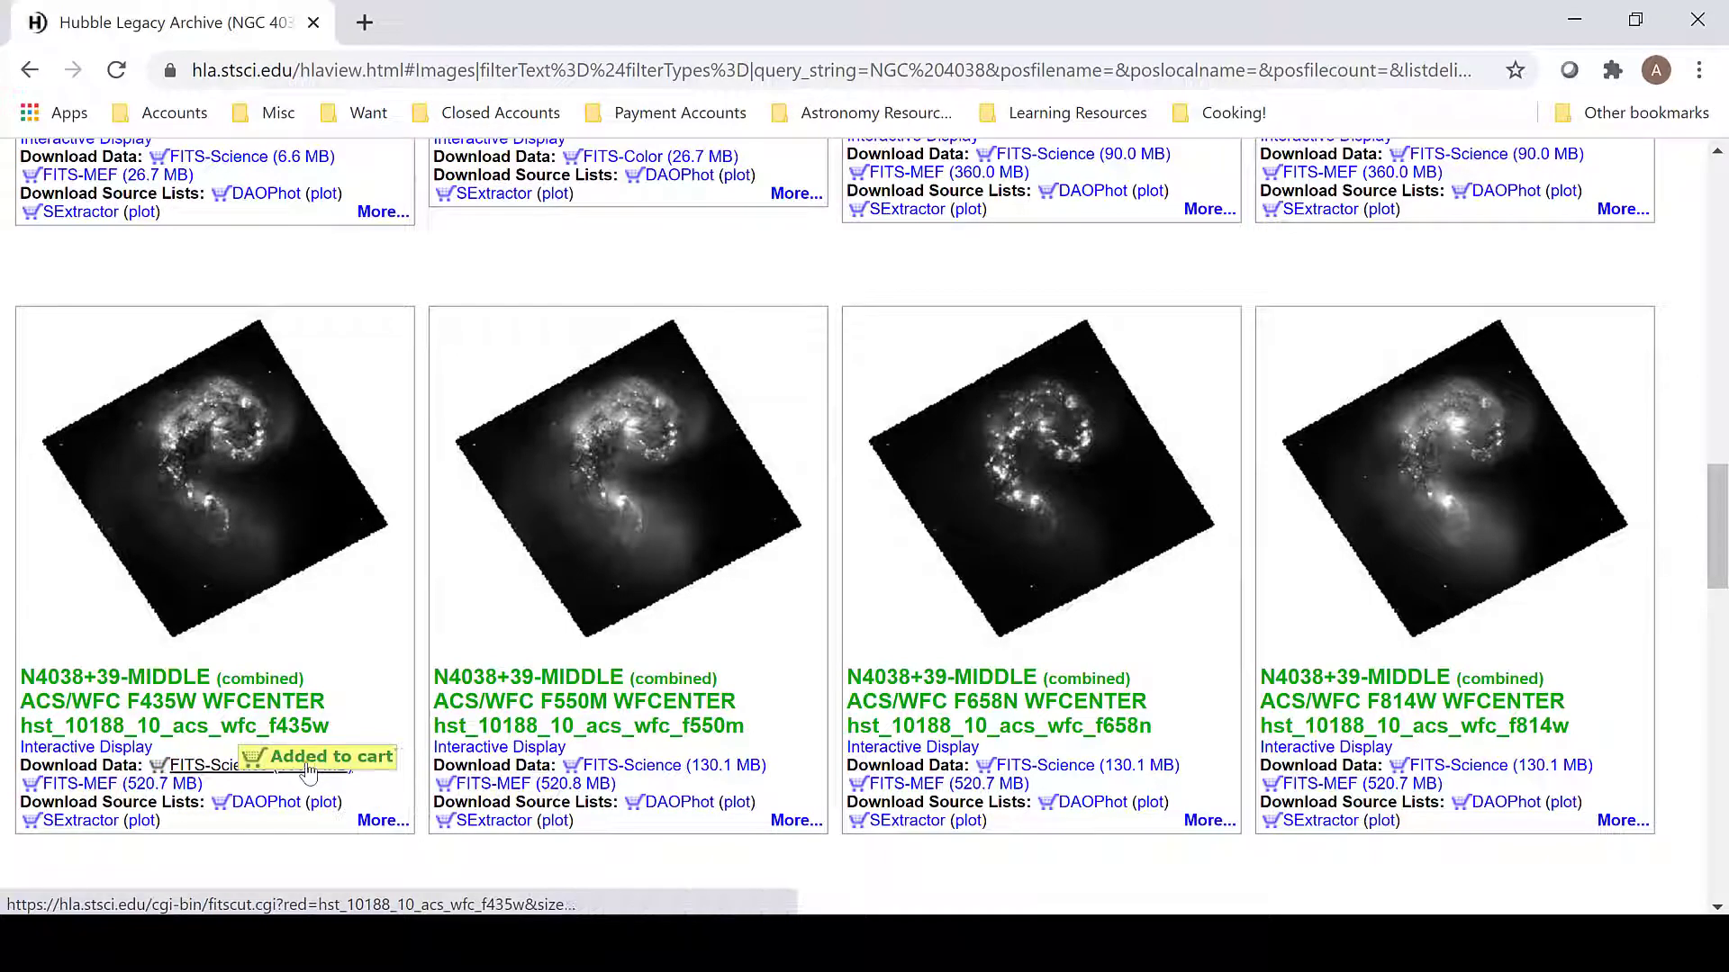
left_click(647, 772)
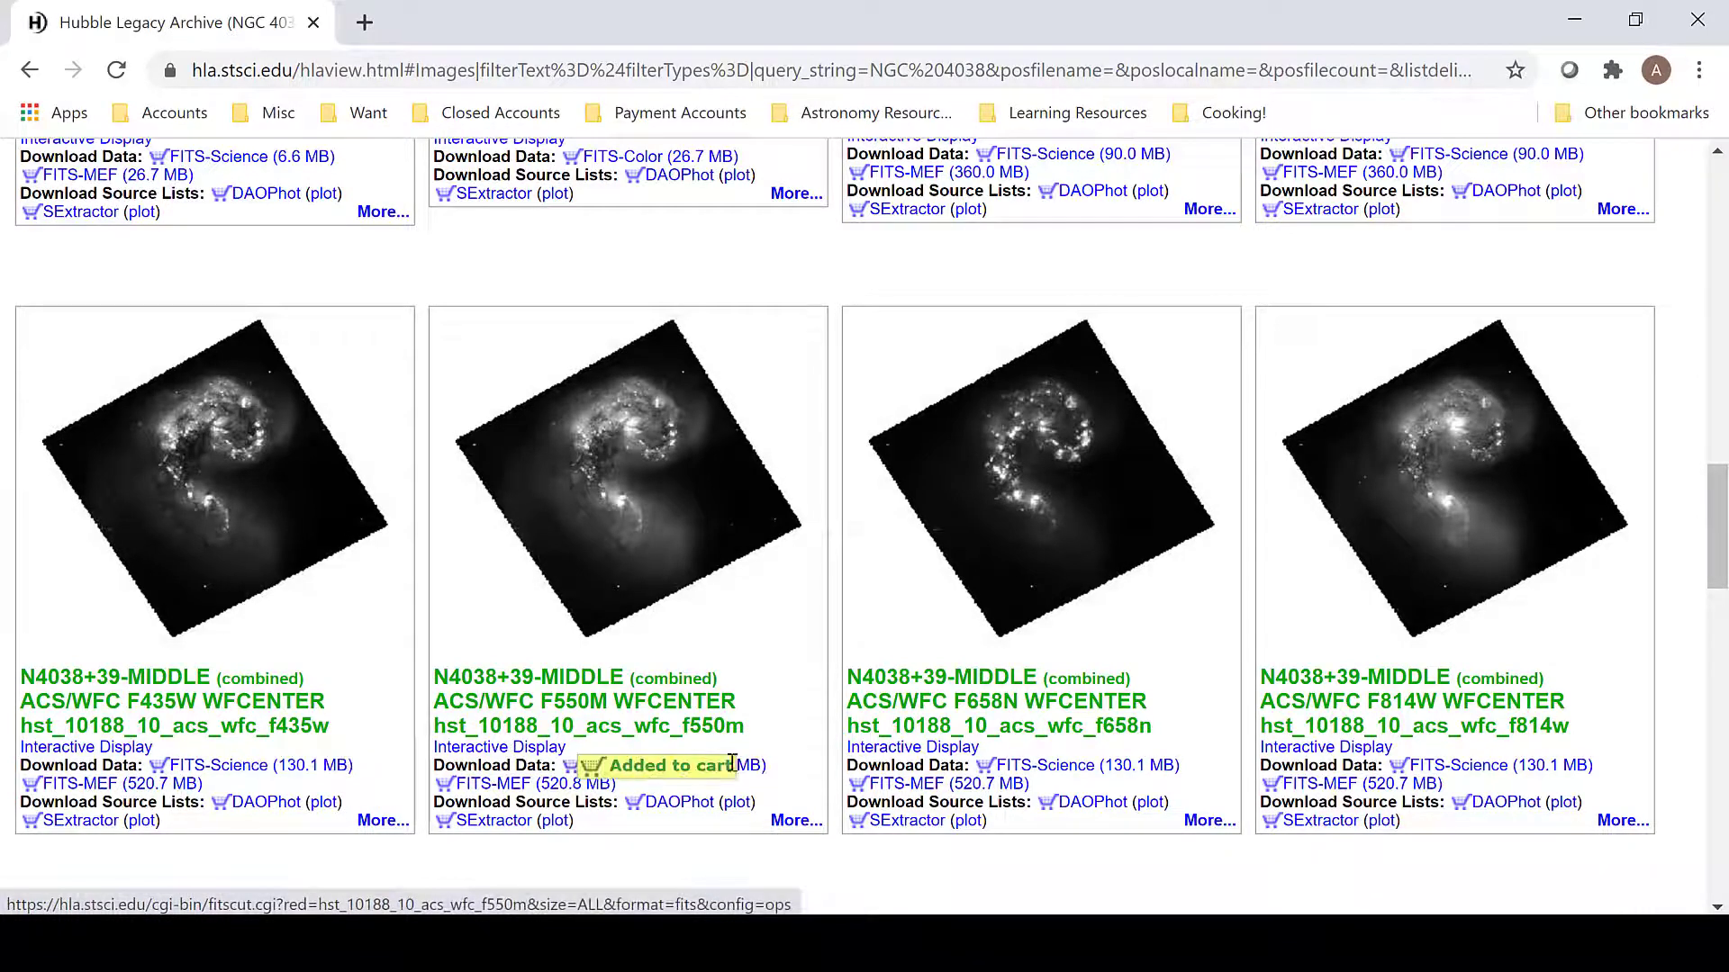
left_click(1080, 766)
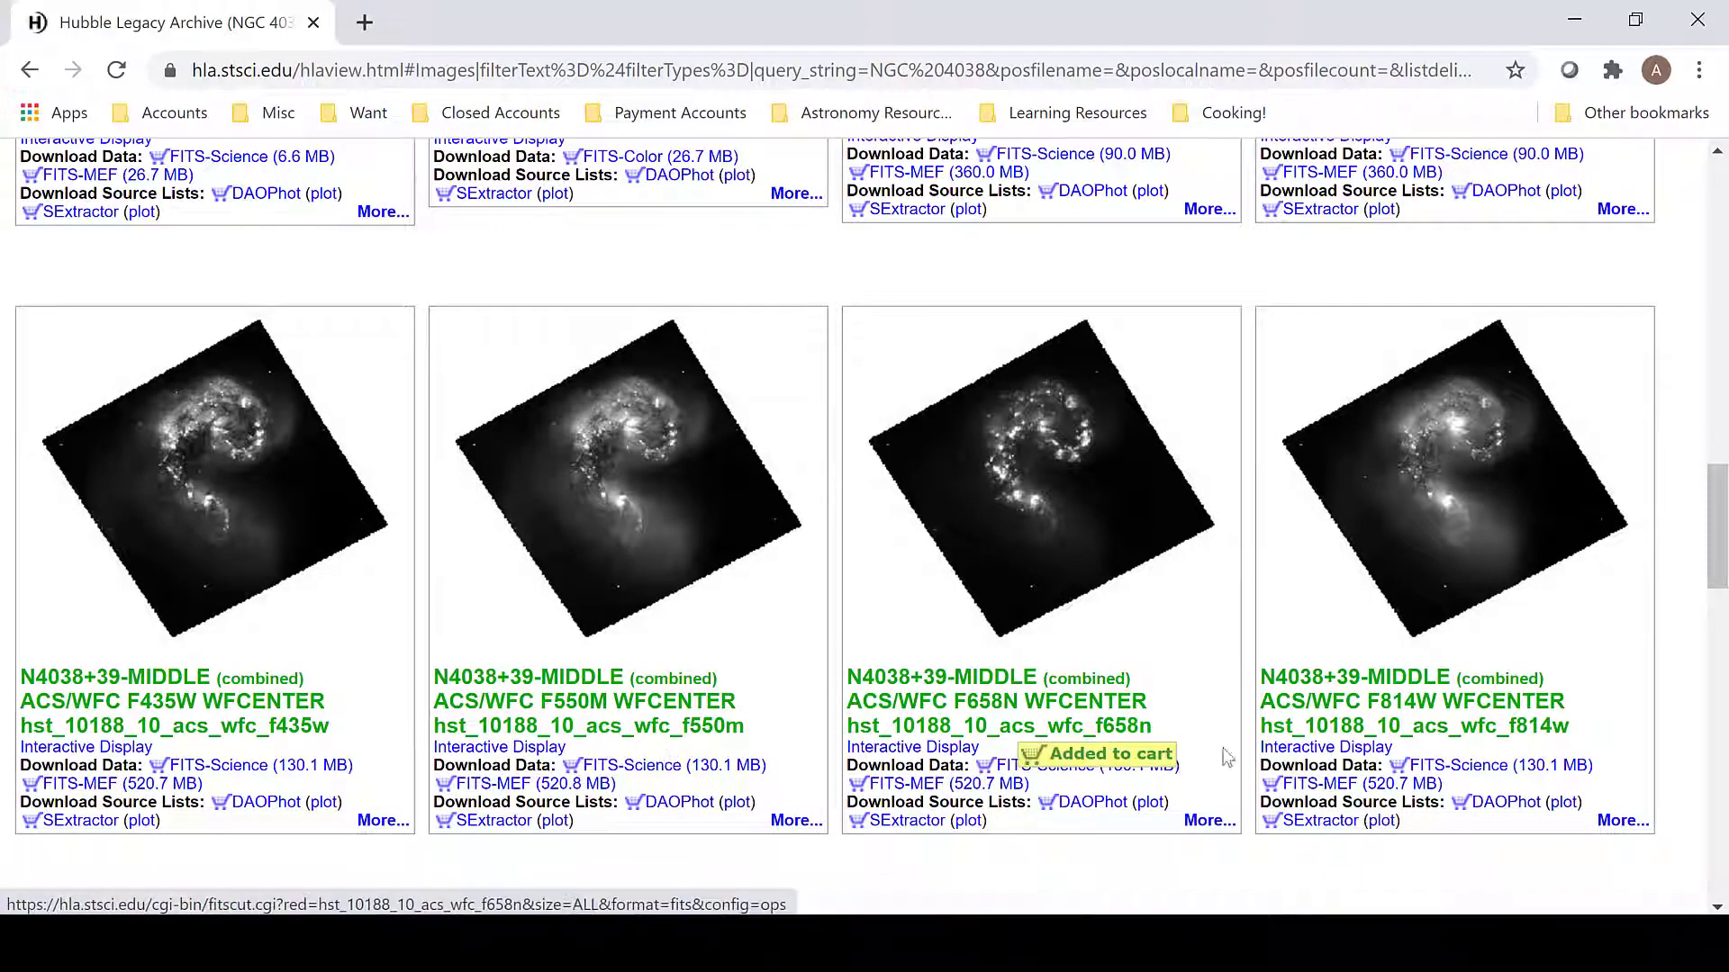
left_click(1441, 766)
scroll(792, 741, "up", 20)
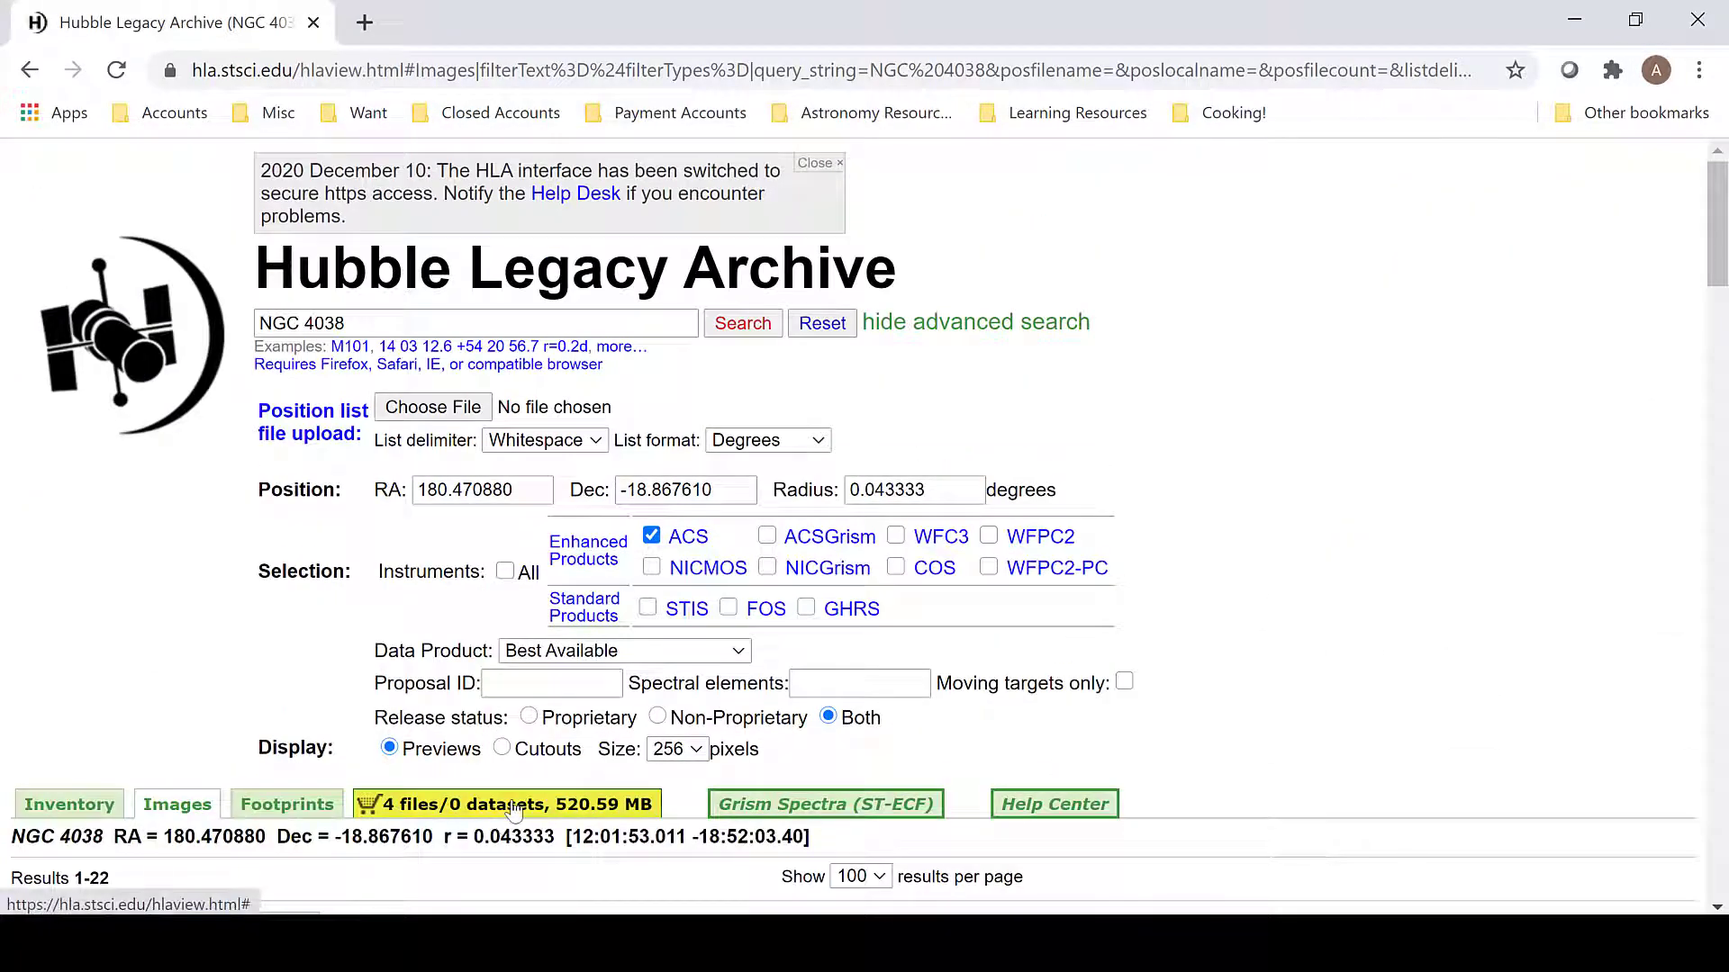
Open the cart and switch its download method from Zipped File to Download Sequentially.
left_click(513, 804)
scroll(513, 808, "down", 2)
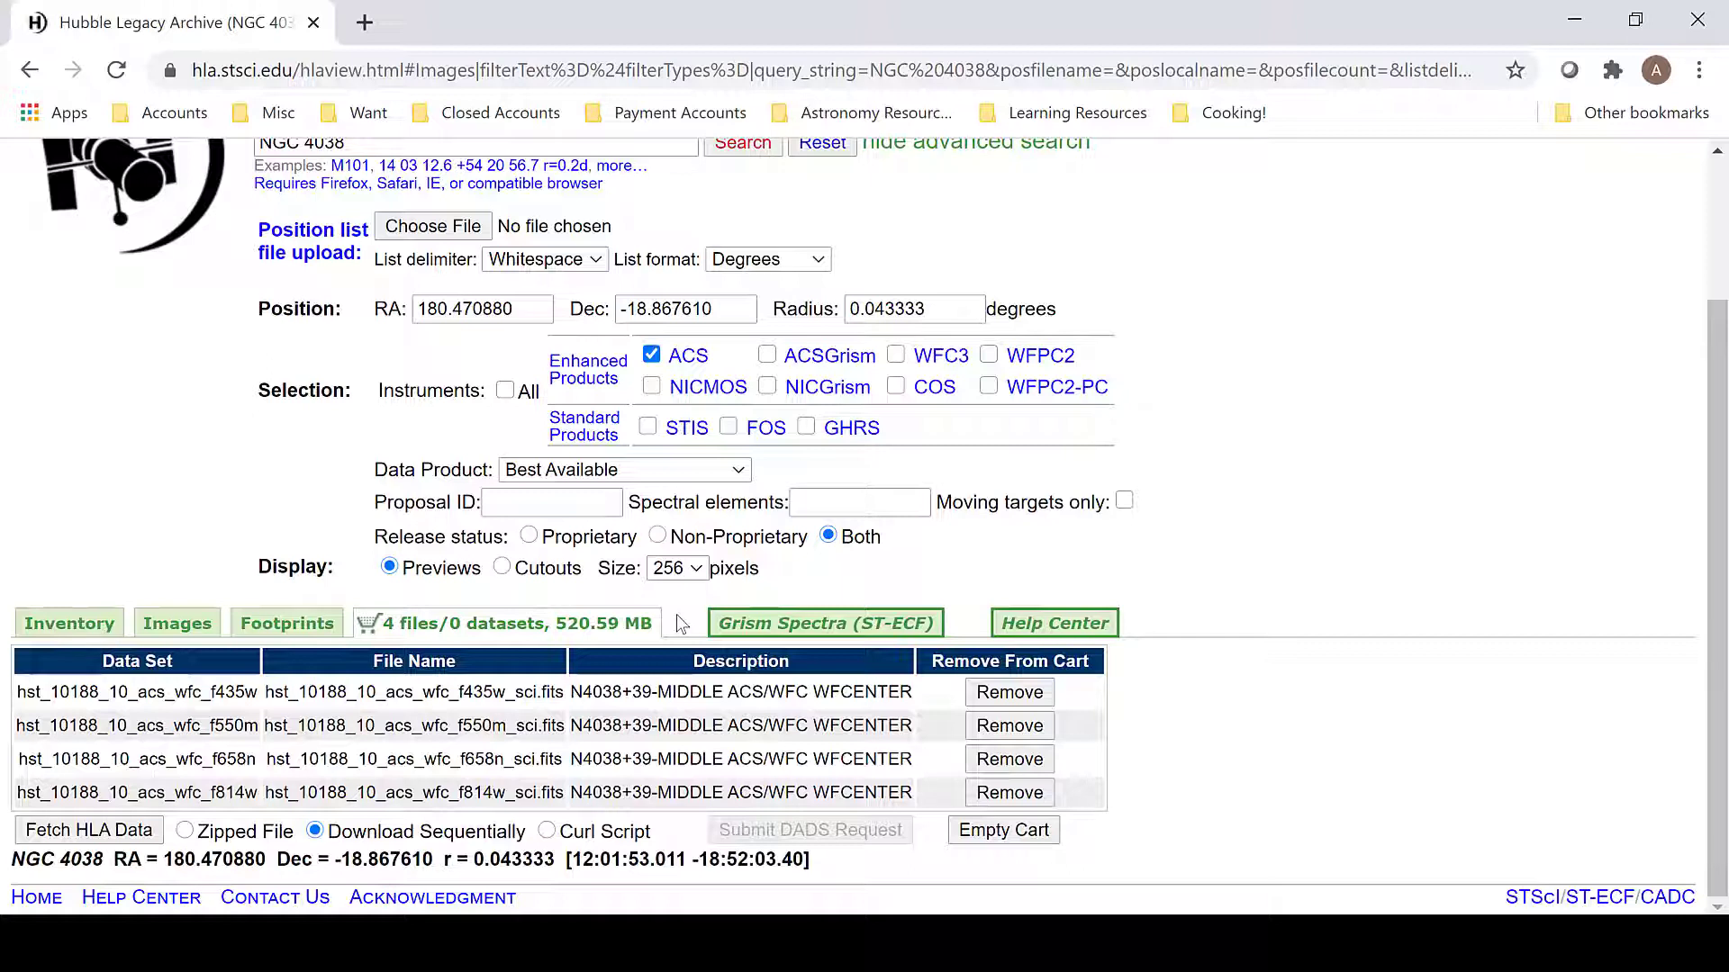
left_click(187, 831)
left_click(346, 837)
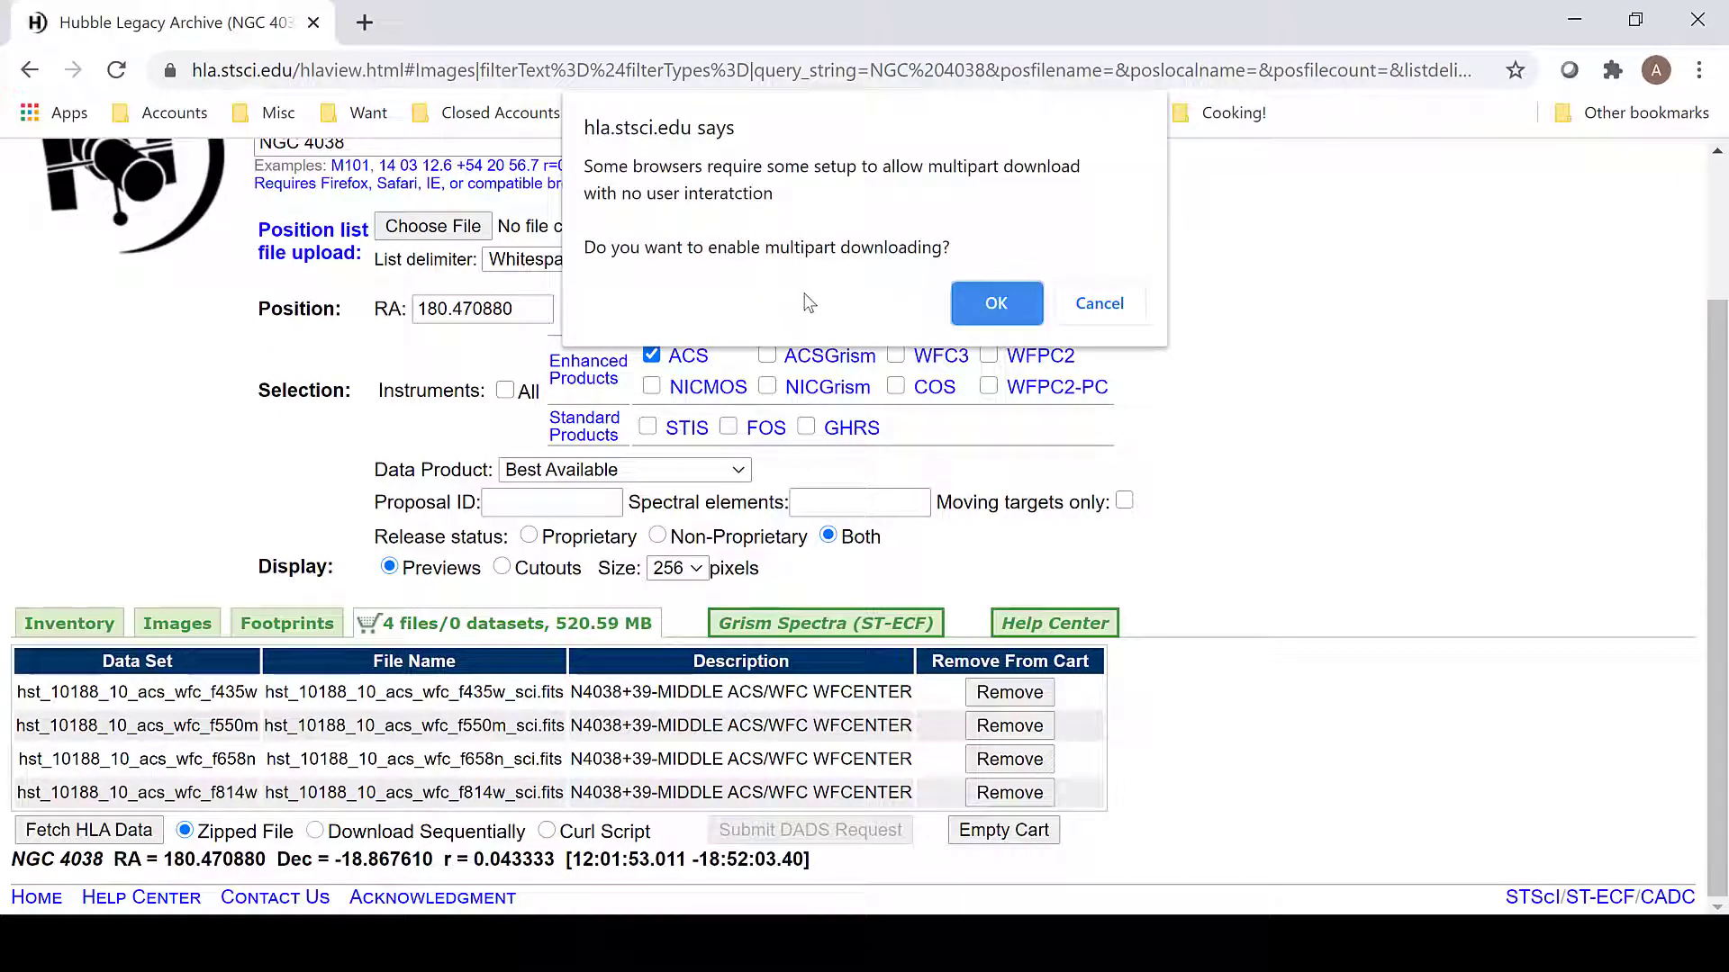
left_click(981, 299)
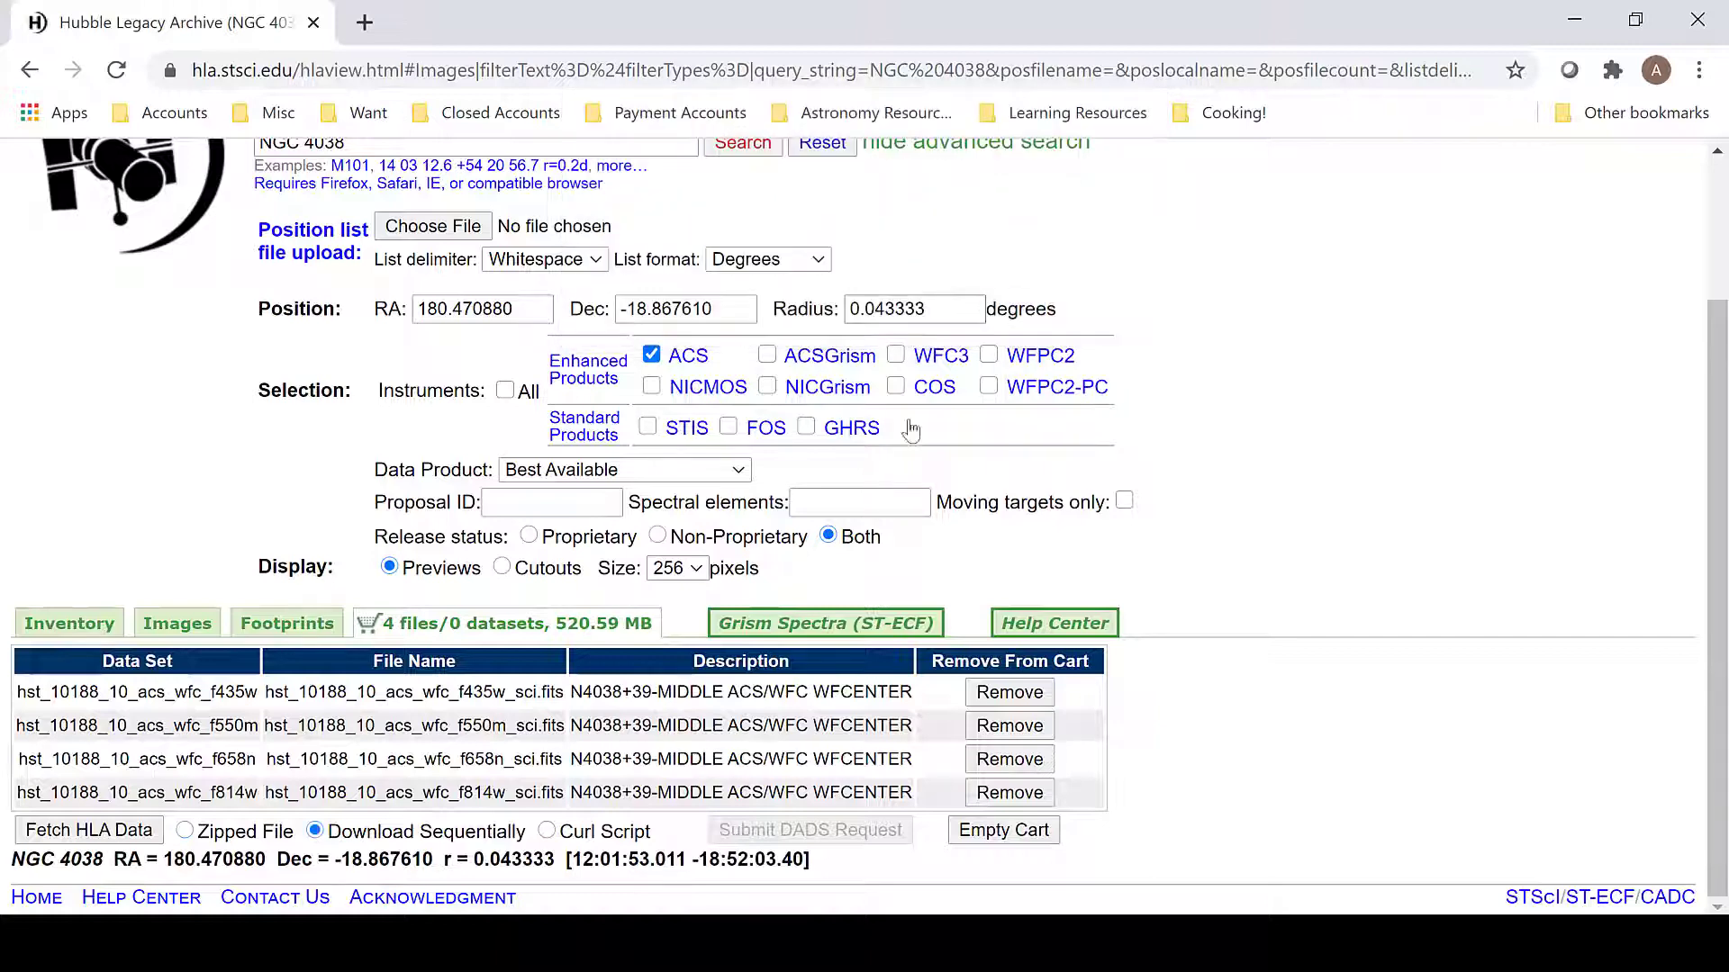
Fetch the HLA data so the cart's FITS files download one after another.
left_click(90, 833)
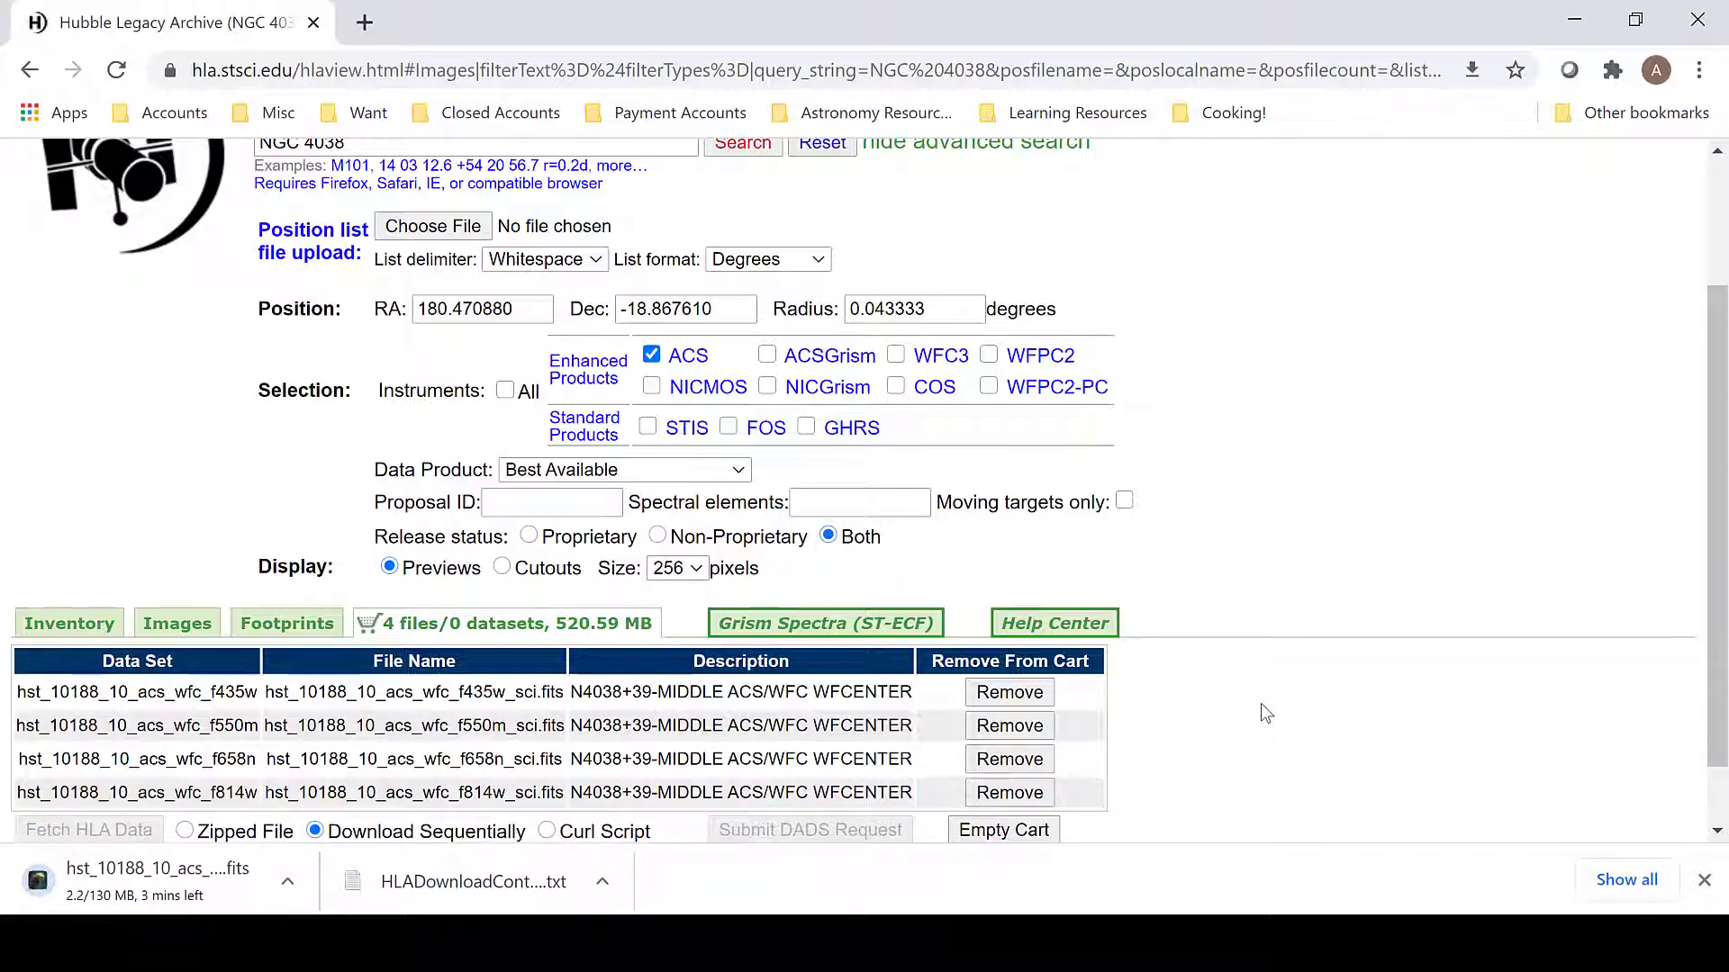
scroll(1261, 704, "down", 2)
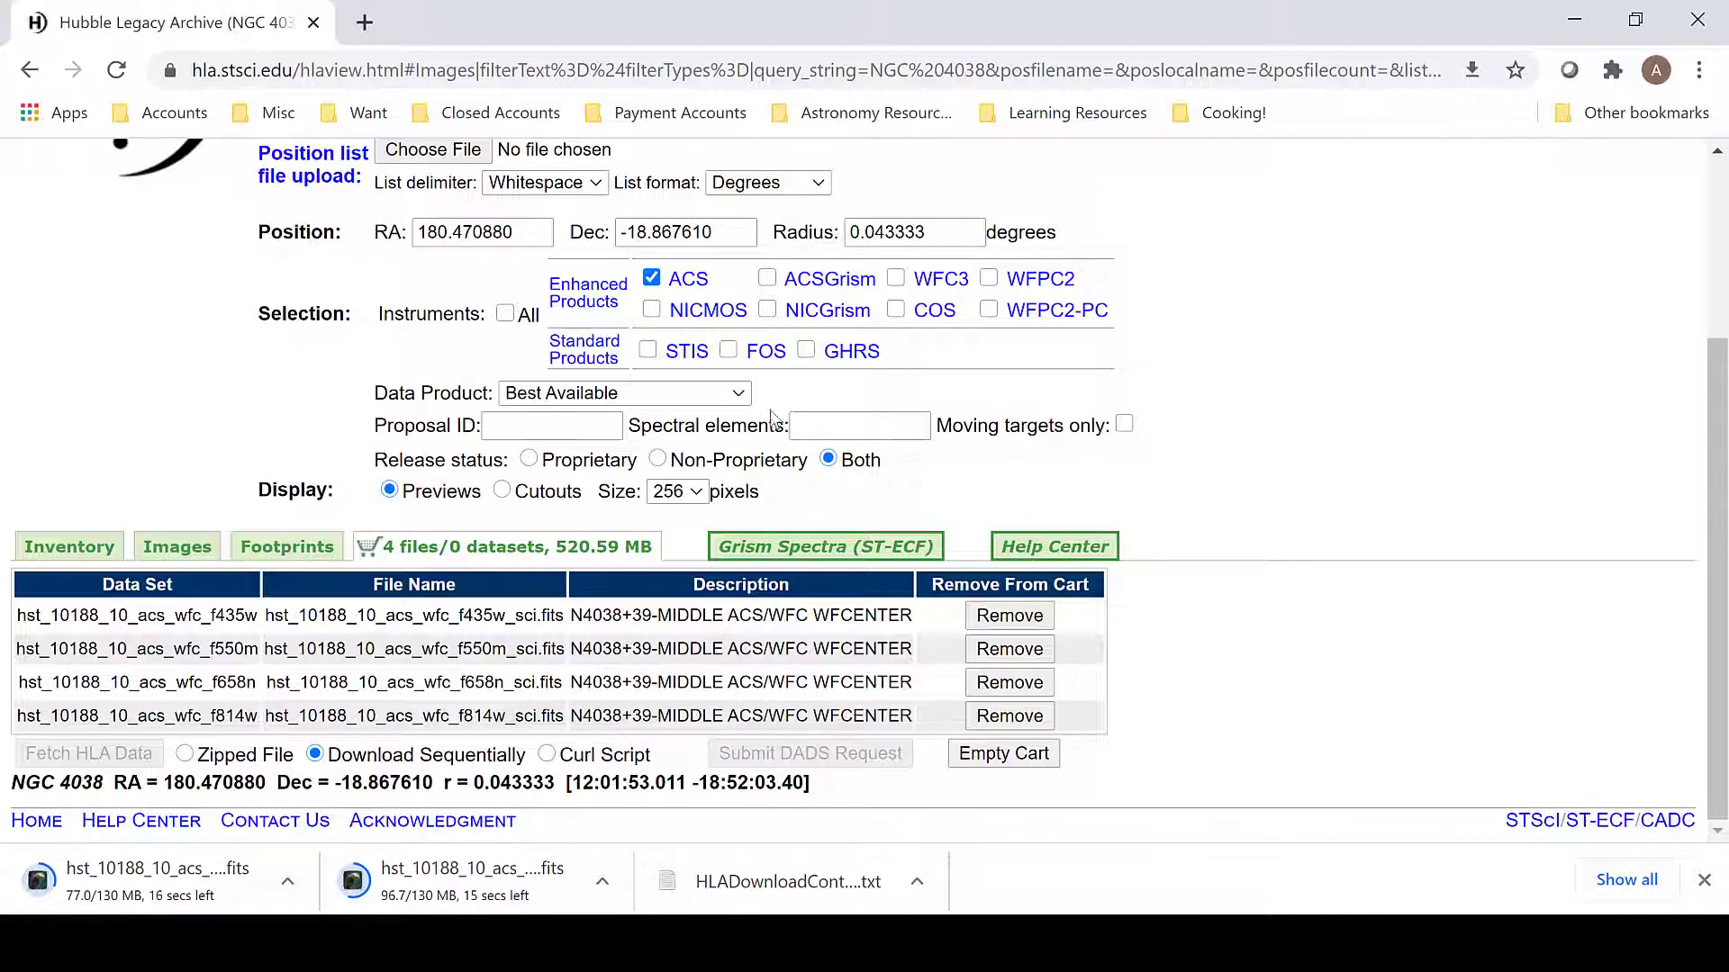
Save the F435W FITS-Science link from the Images results into Downloads.
left_click(163, 554)
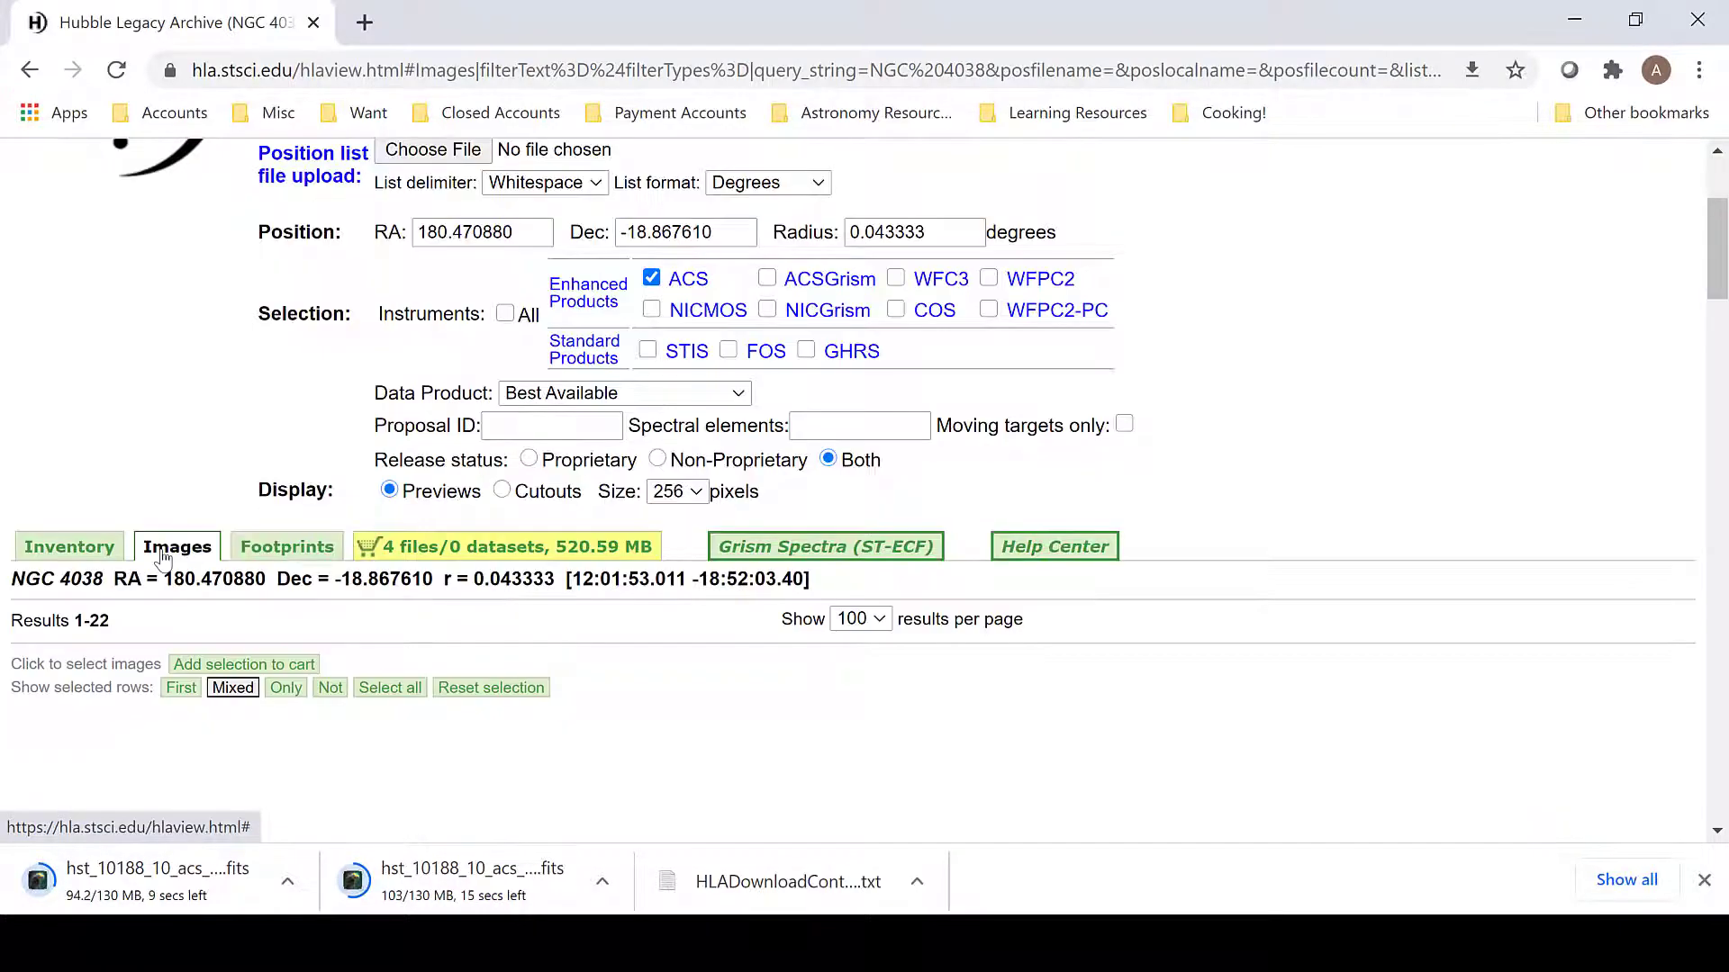
scroll(971, 450, "down", 20)
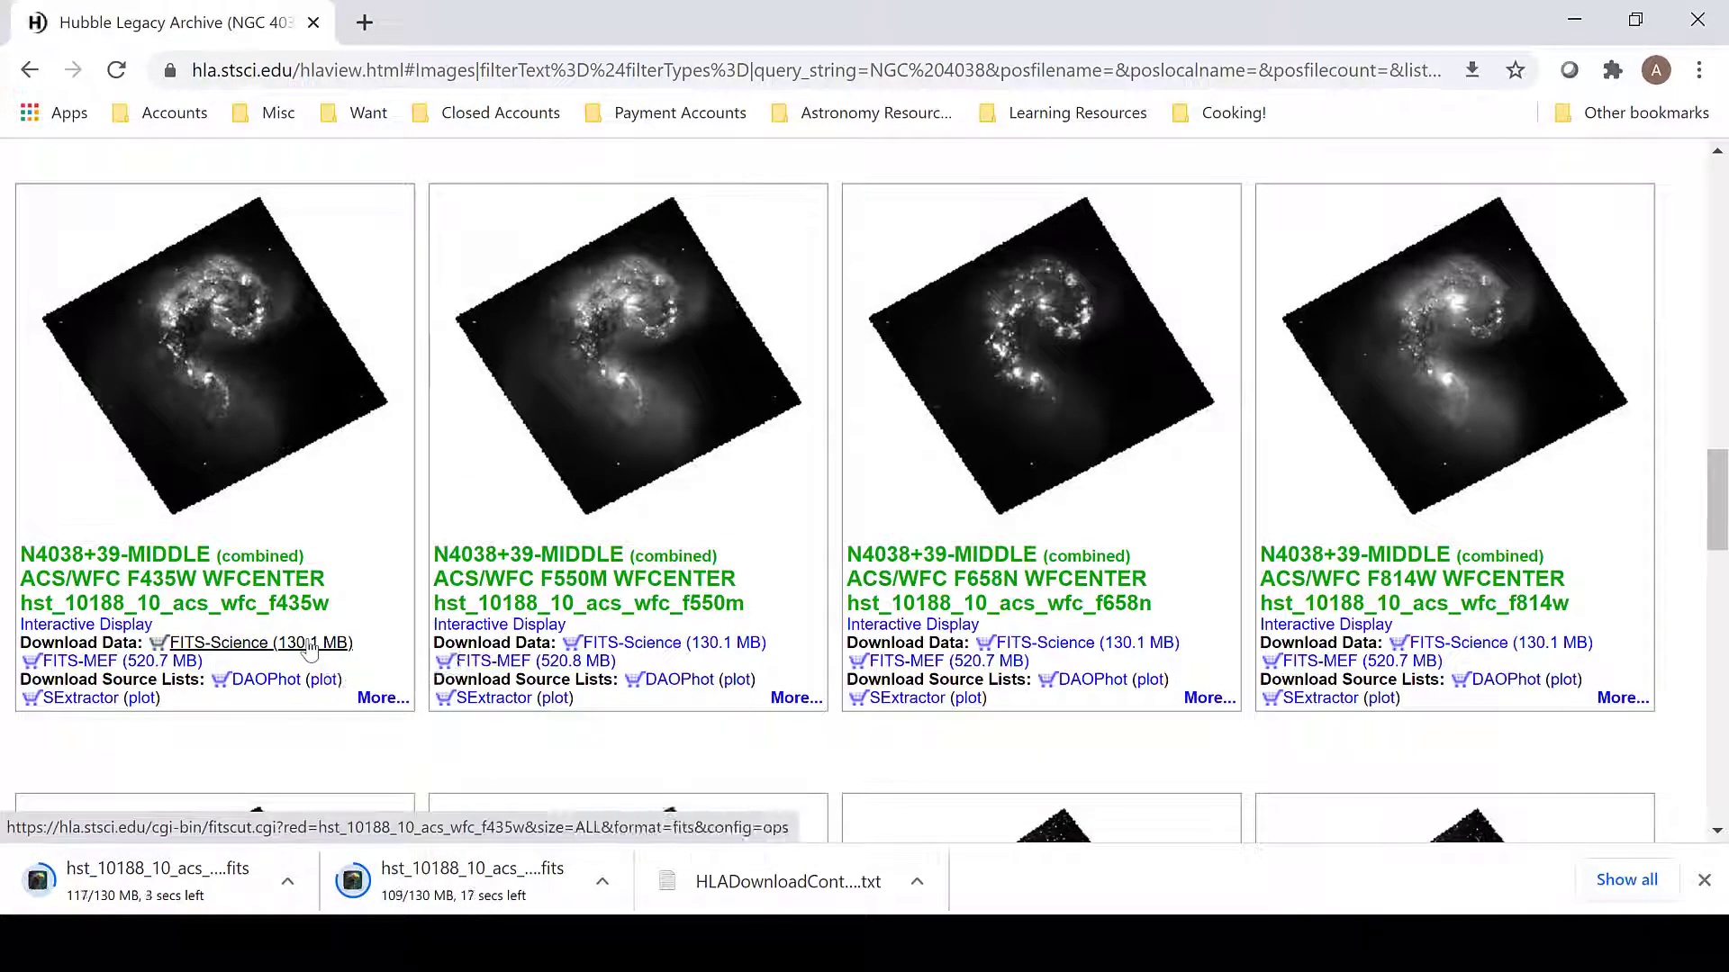
right_click(309, 644)
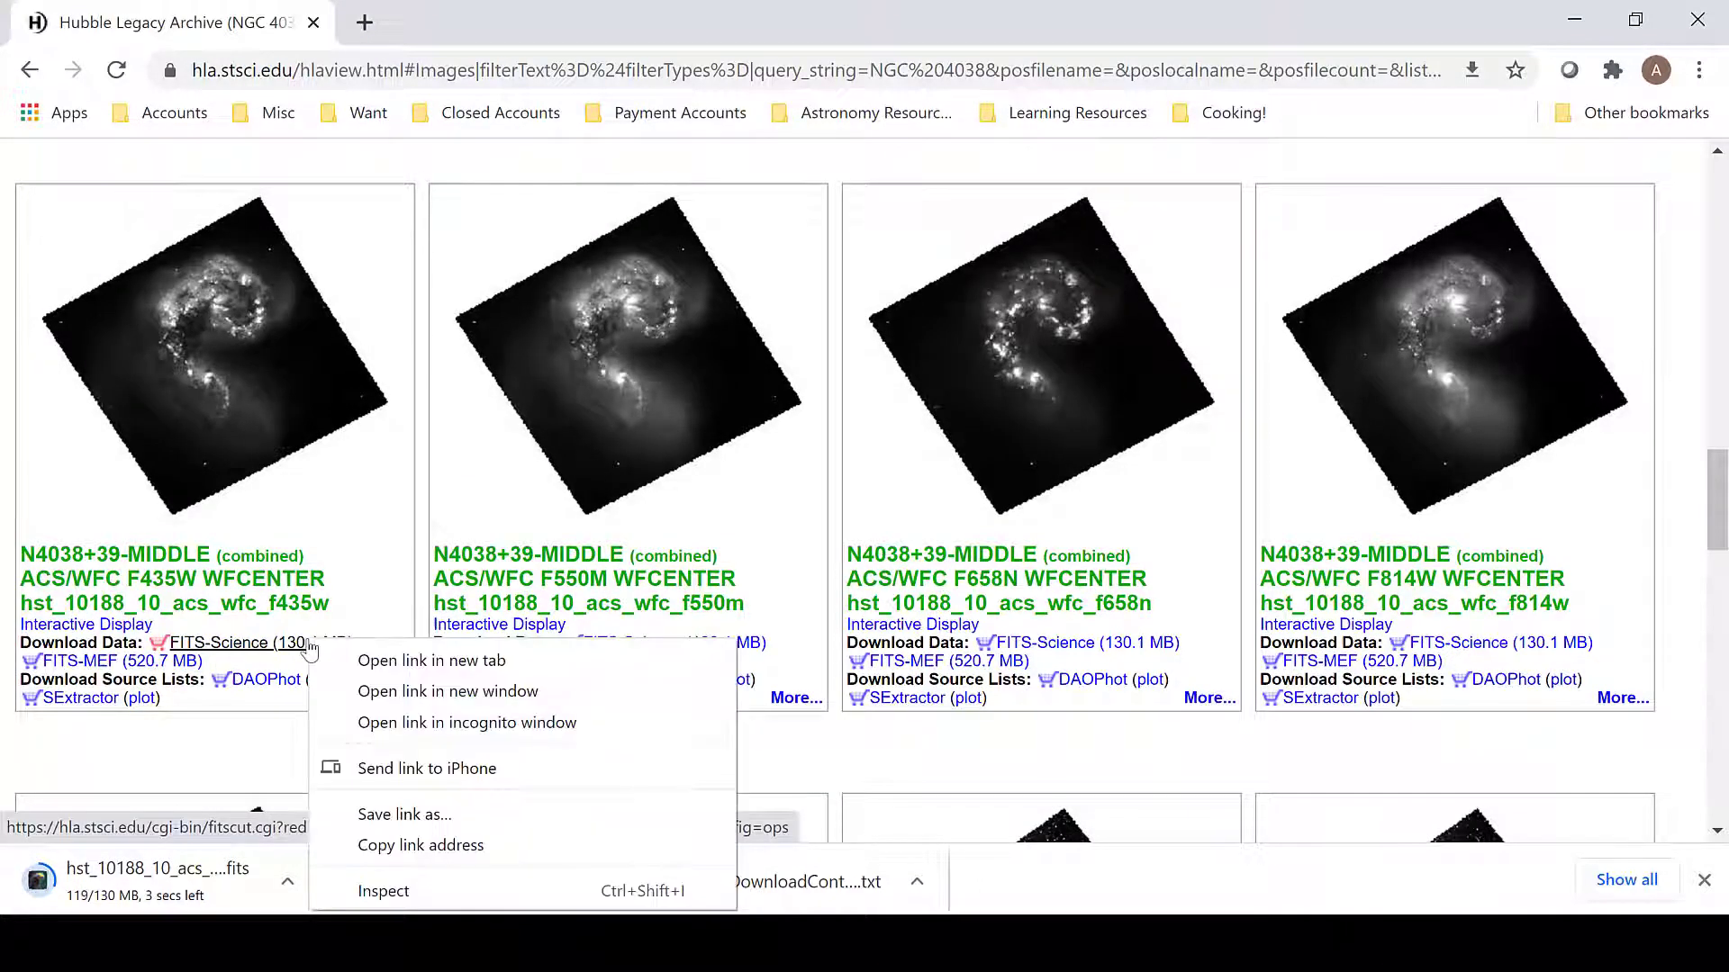
left_click(406, 814)
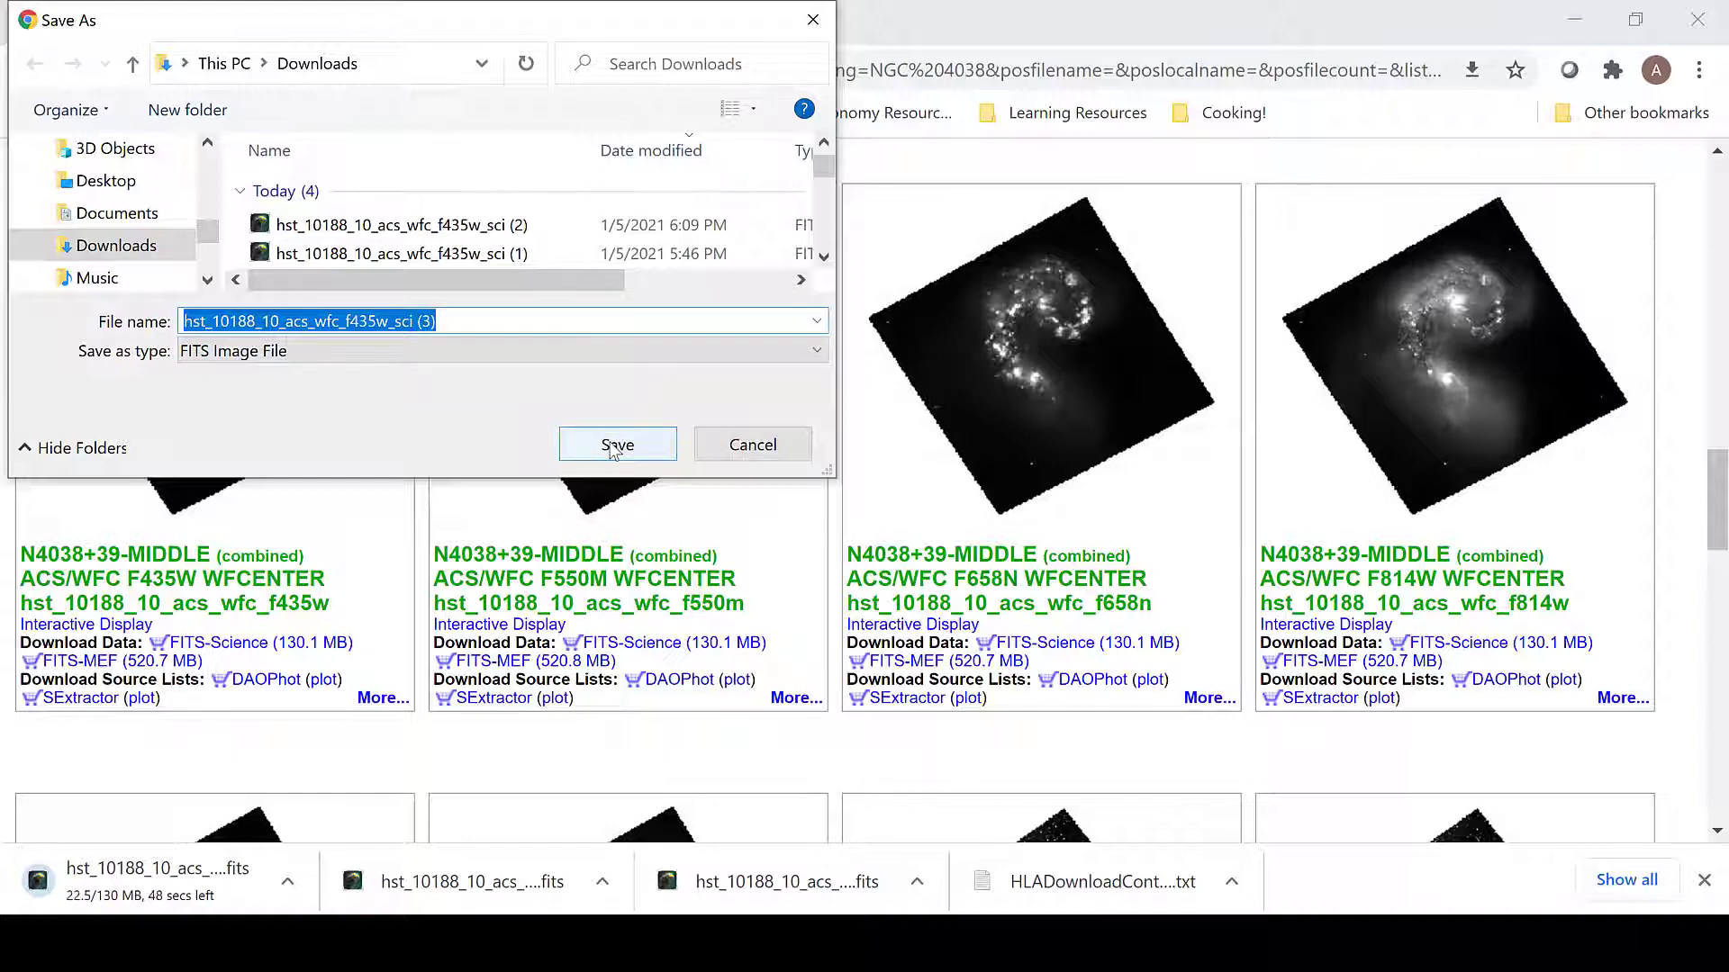
left_click(611, 446)
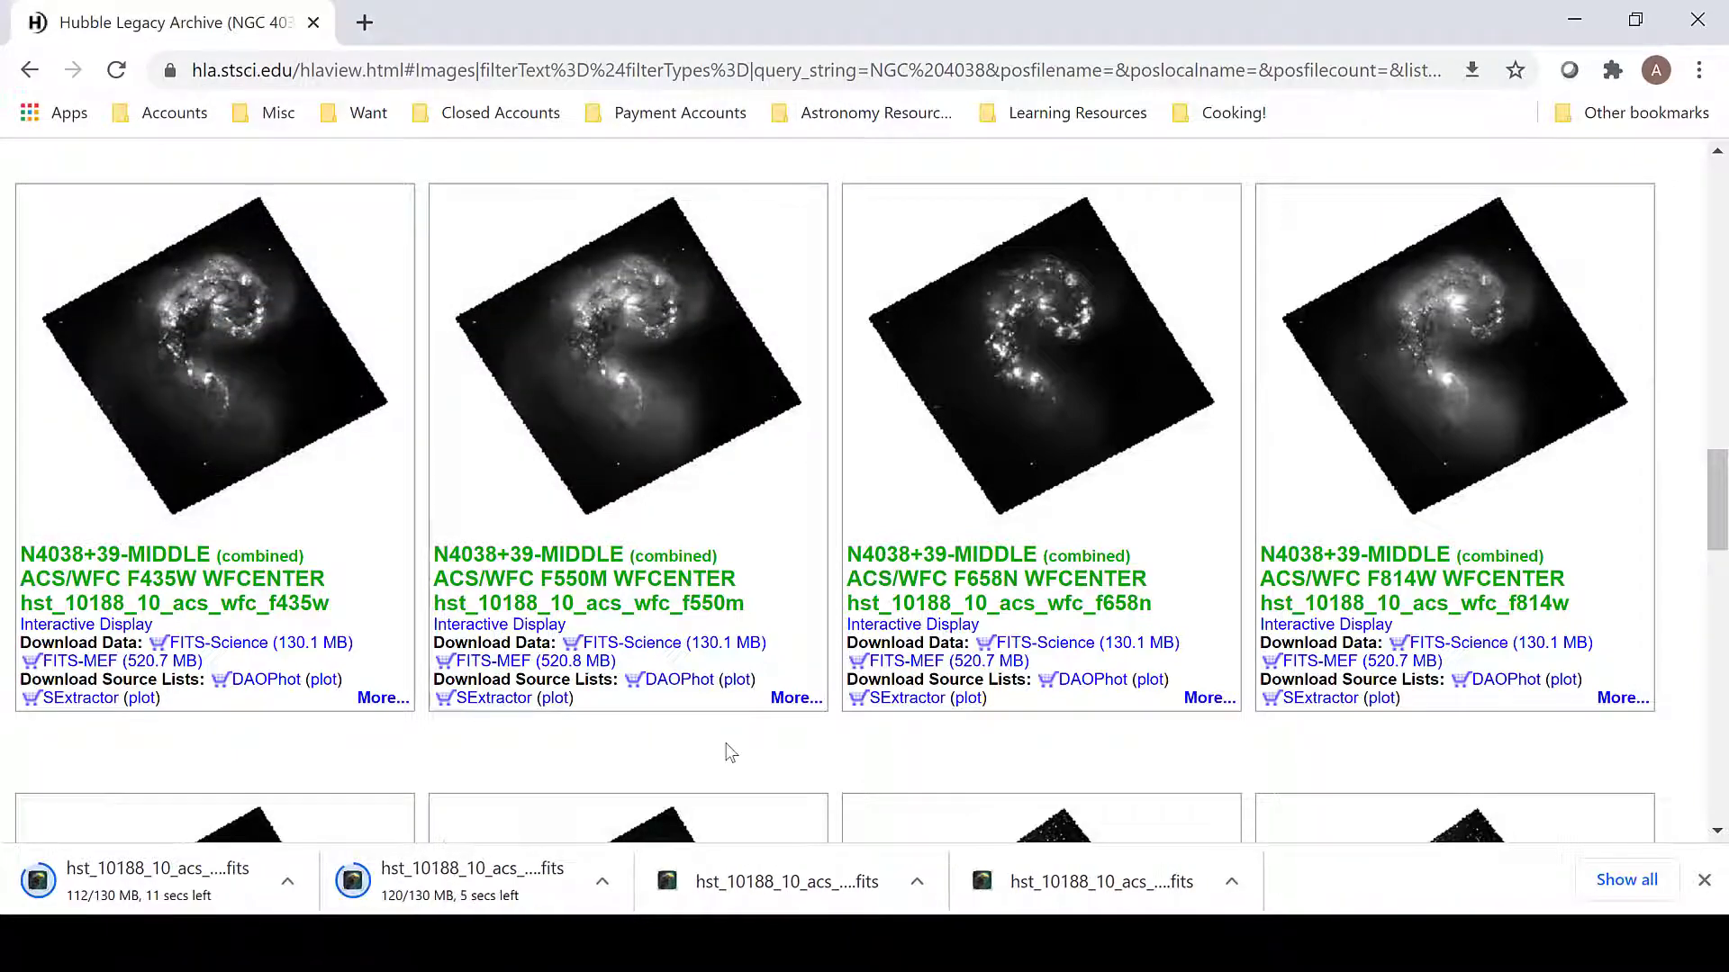